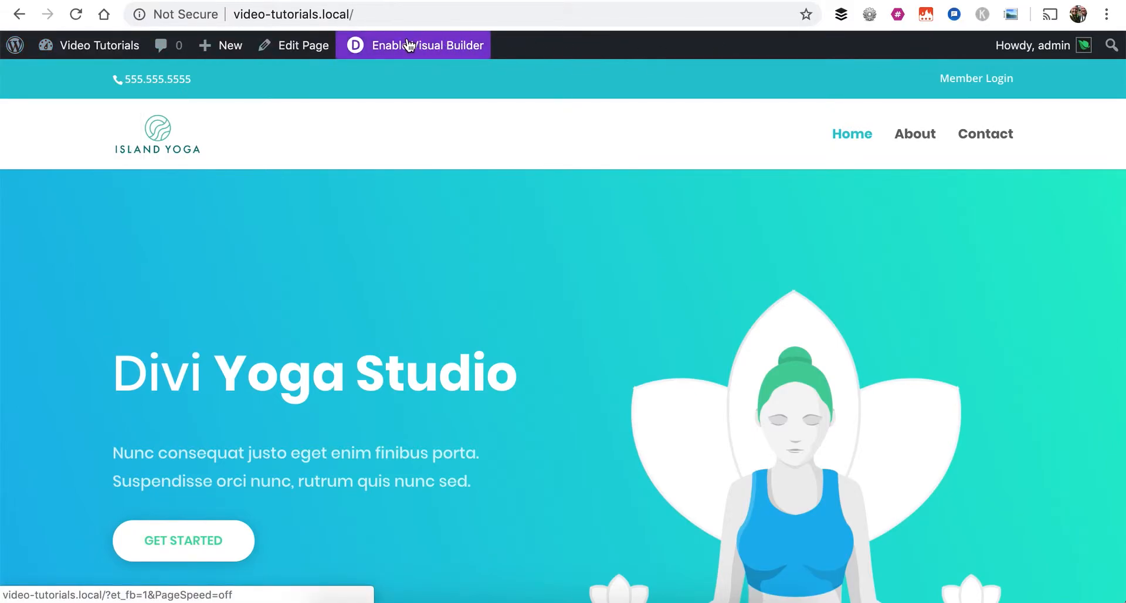
# Open the yoga studio home page for editing in the Visual Builder
pyautogui.click(423, 49)
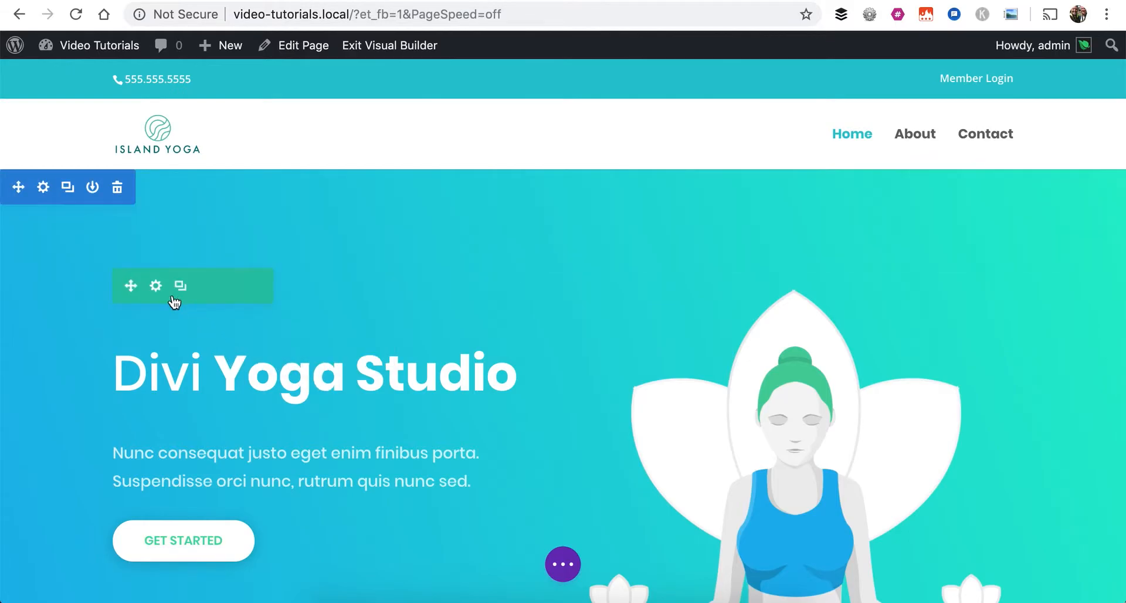
pyautogui.scroll(-2, 345, 380)
pyautogui.scroll(-5, 345, 380)
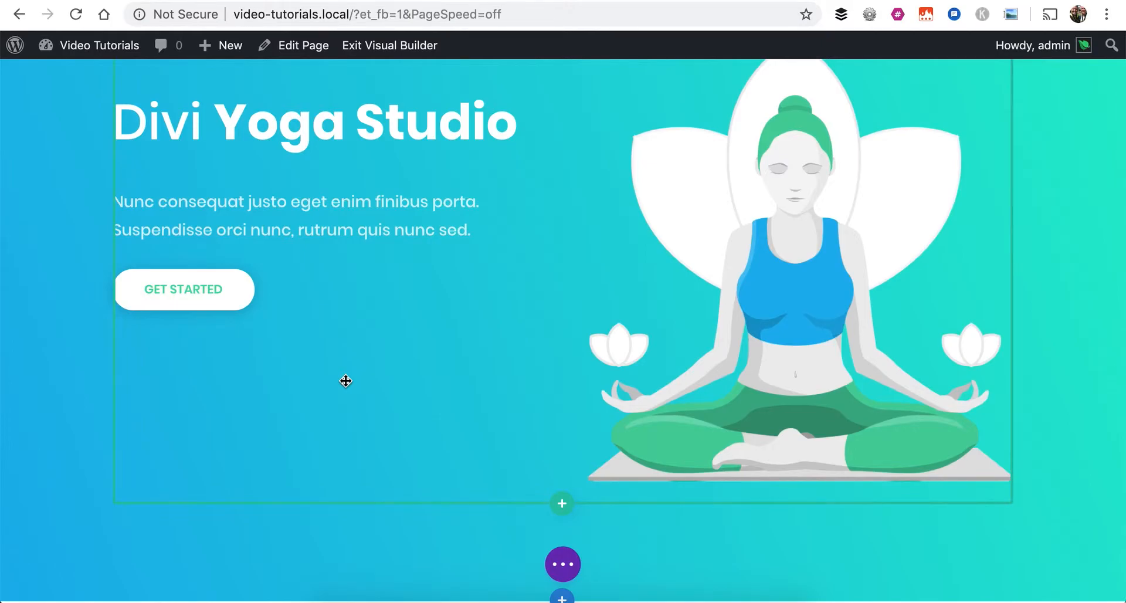
pyautogui.scroll(4, 345, 381)
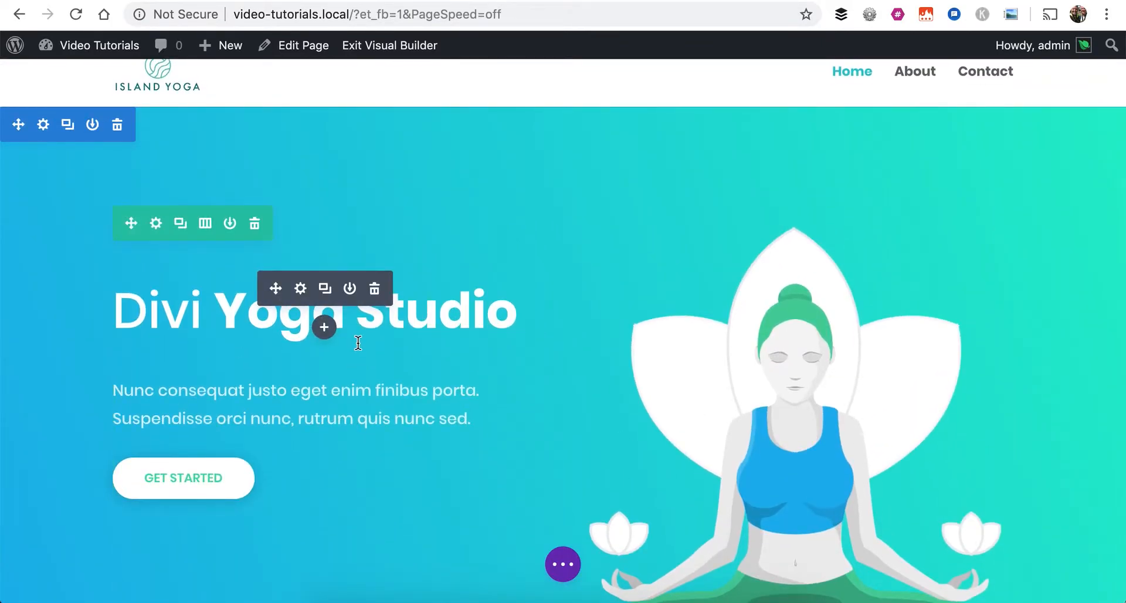
pyautogui.scroll(-12, 358, 342)
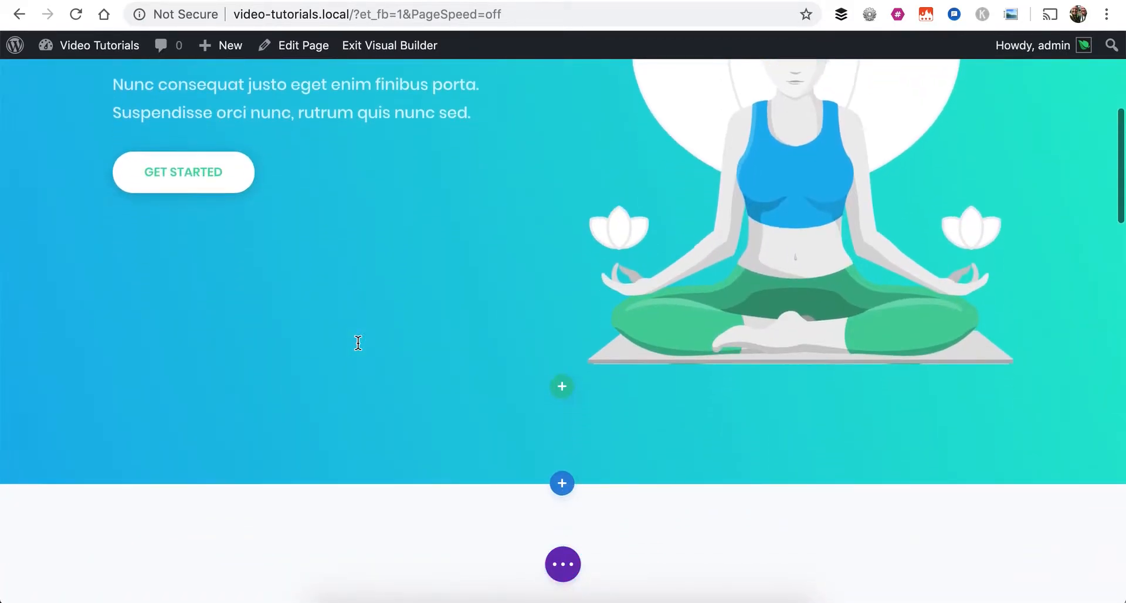
pyautogui.scroll(15, 358, 344)
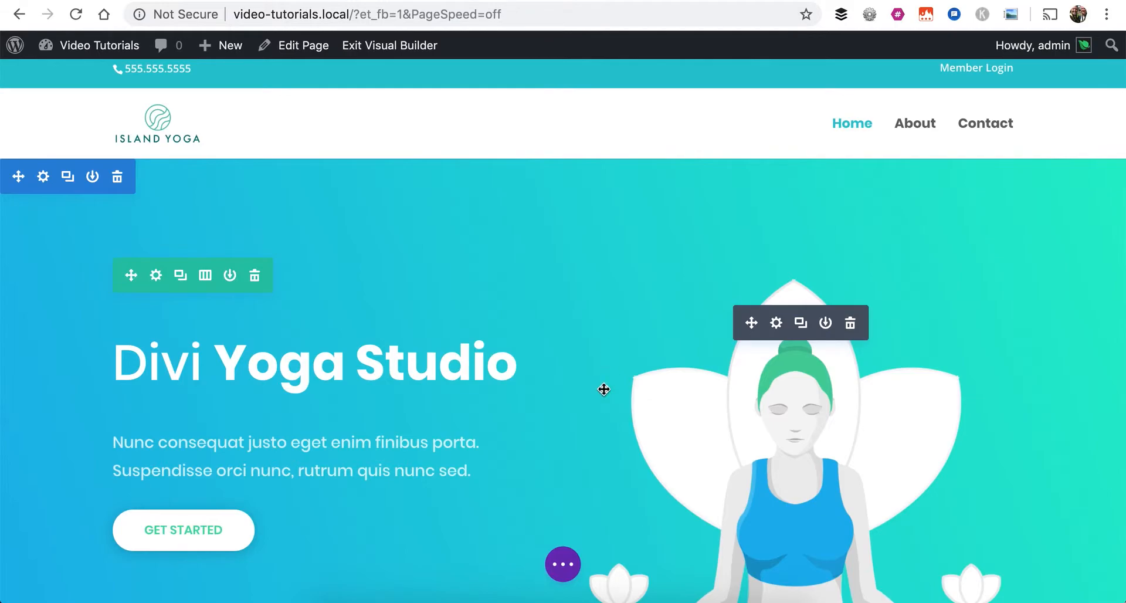
# Expand the page-level builder controls and switch the page to wireframe view at the Hero Section
pyautogui.click(564, 567)
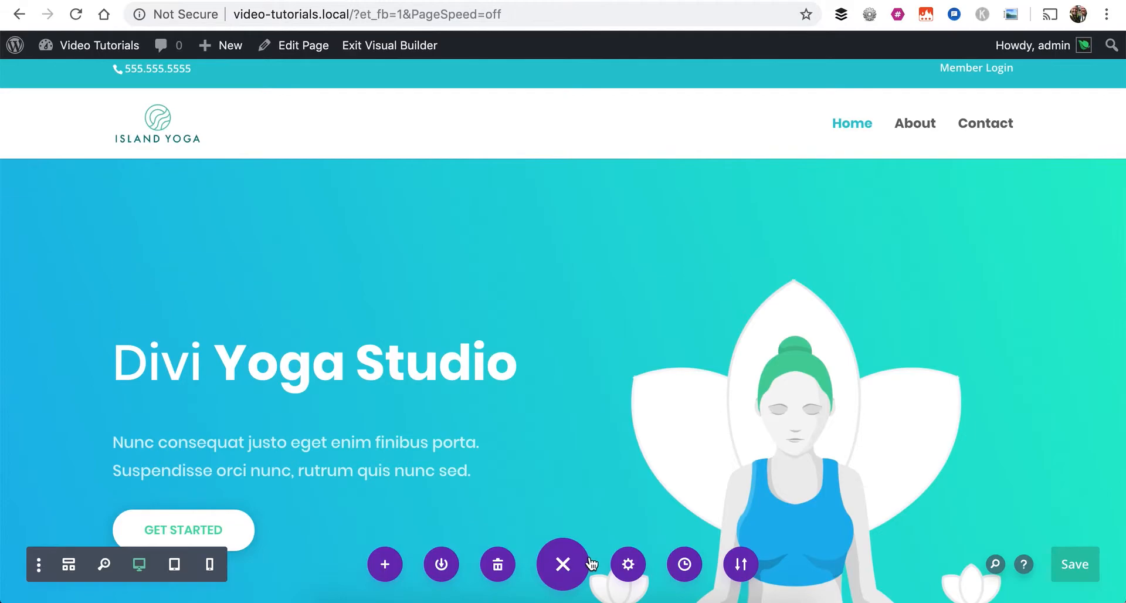
pyautogui.click(563, 565)
pyautogui.click(562, 567)
pyautogui.click(563, 567)
pyautogui.click(563, 568)
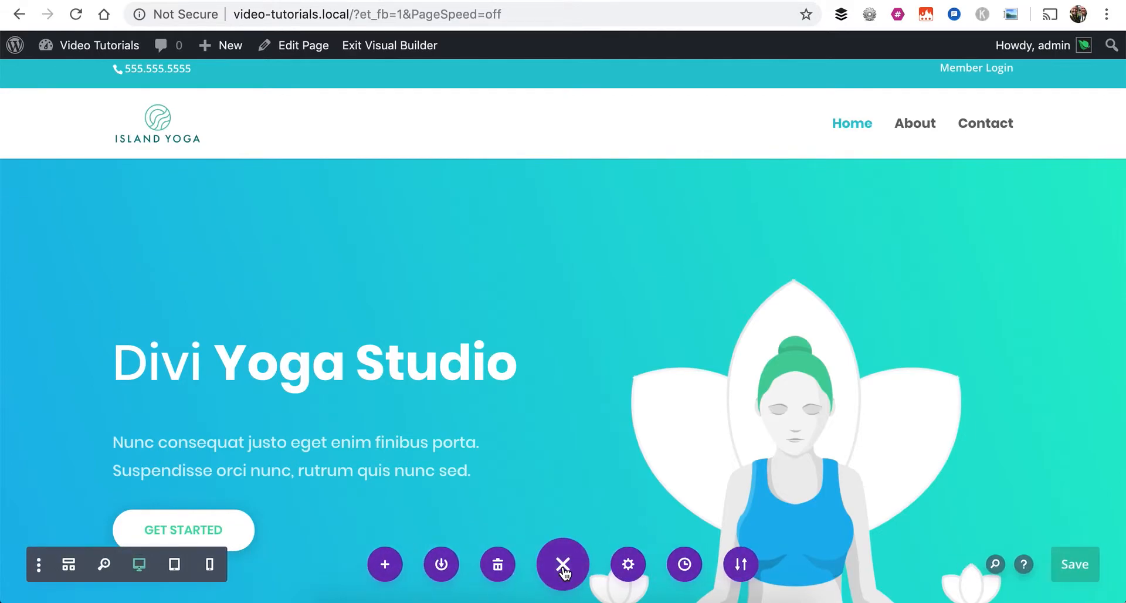
pyautogui.click(70, 565)
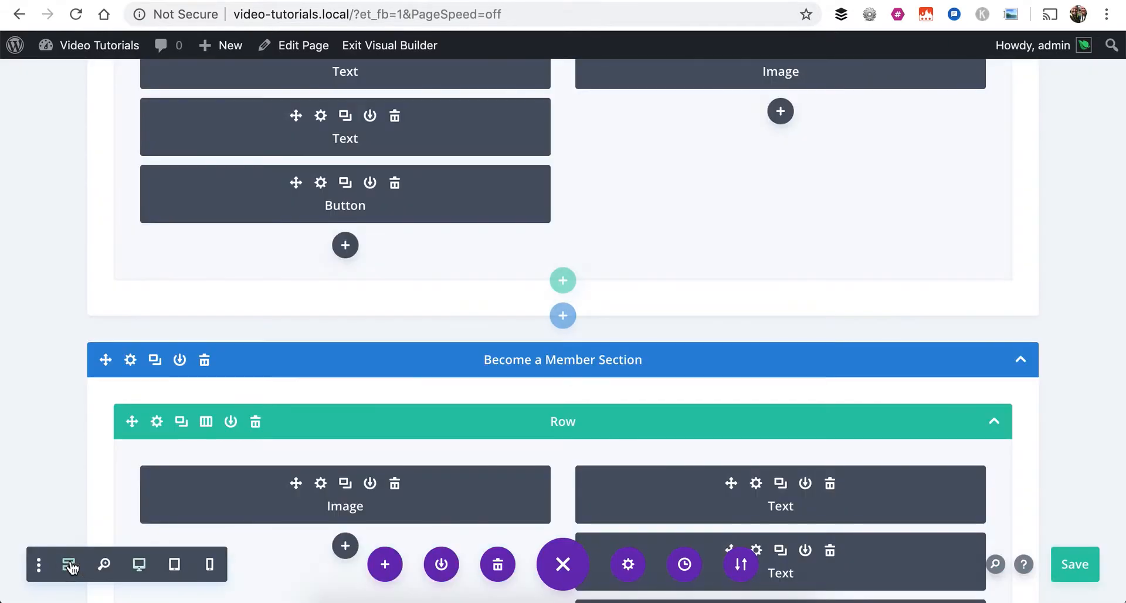
pyautogui.scroll(3, 296, 276)
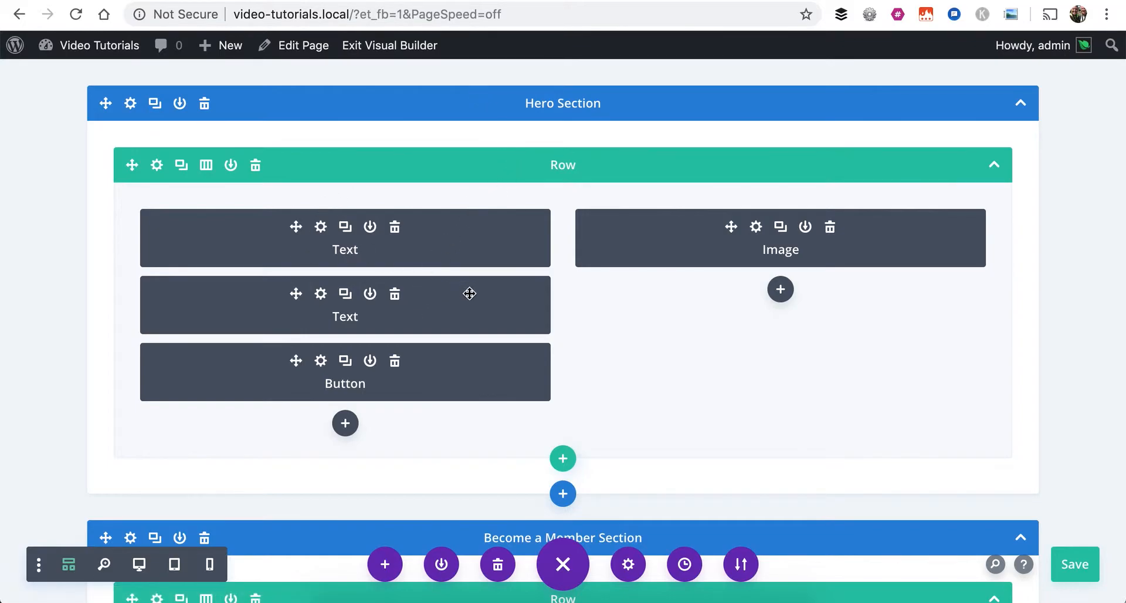
# Inspect the content settings of the Hero Section's first Text module and its Image module, leaving both unedited
pyautogui.click(318, 227)
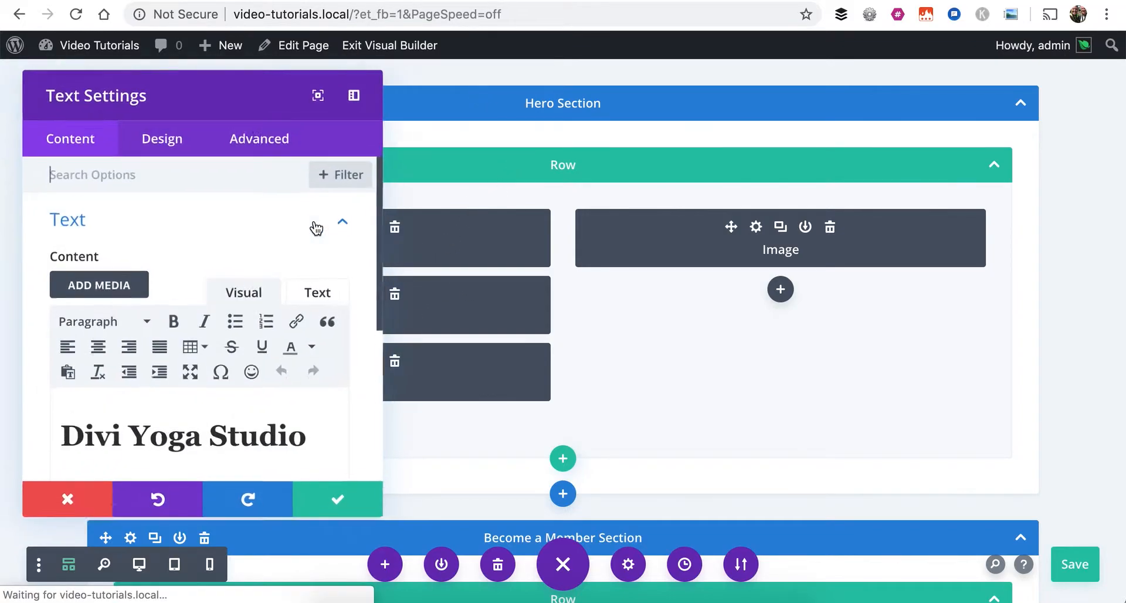
pyautogui.moveTo(211, 114); pyautogui.dragTo(669, 84)
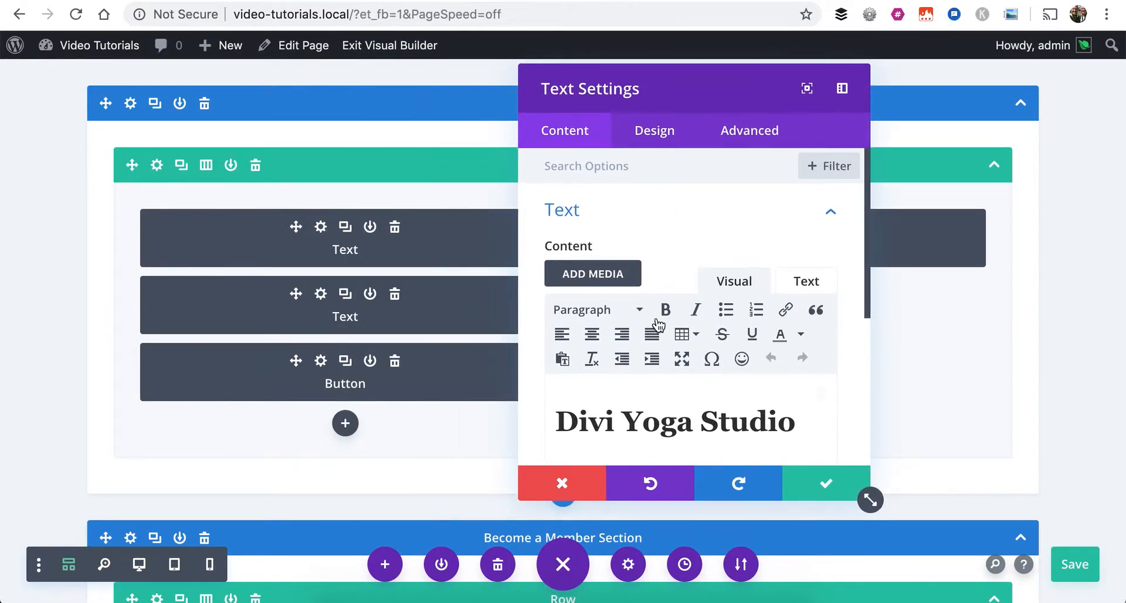
pyautogui.scroll(-2, 667, 304)
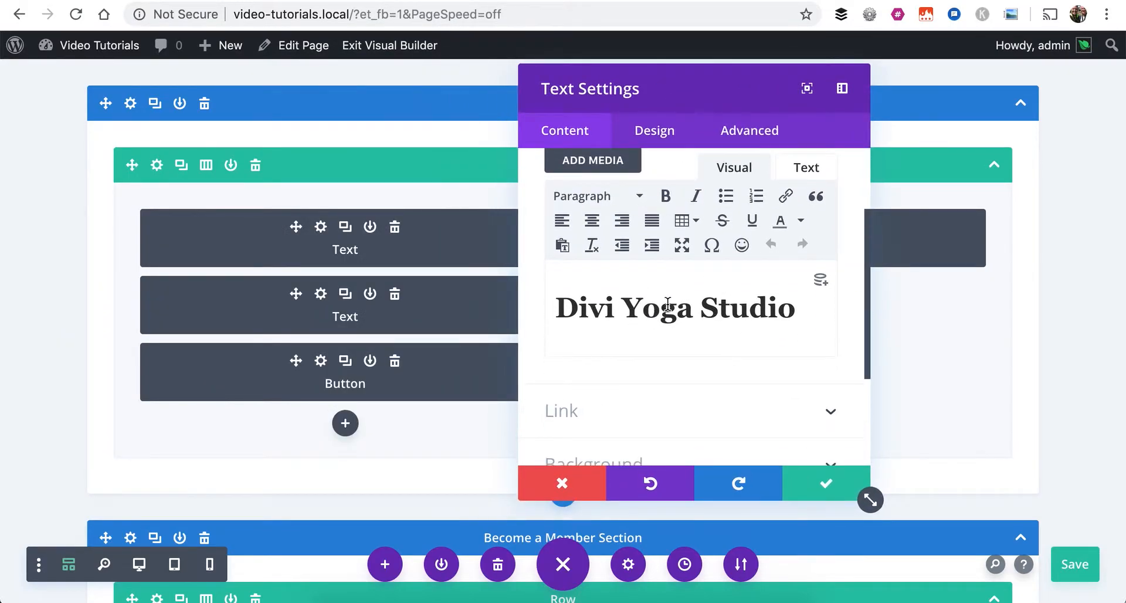
pyautogui.click(562, 490)
pyautogui.click(756, 226)
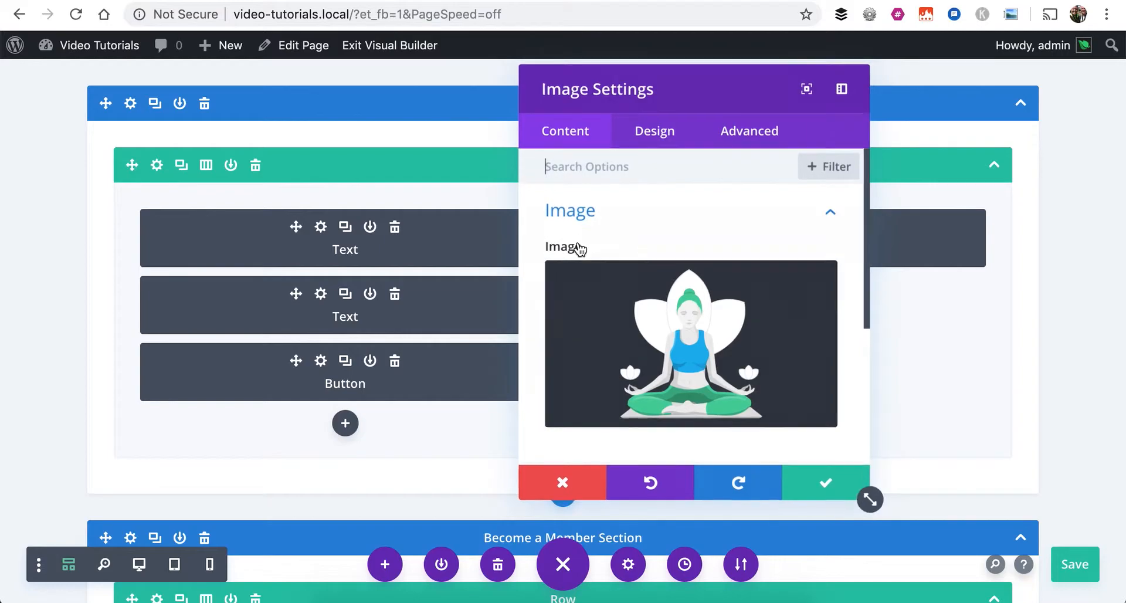
pyautogui.click(562, 484)
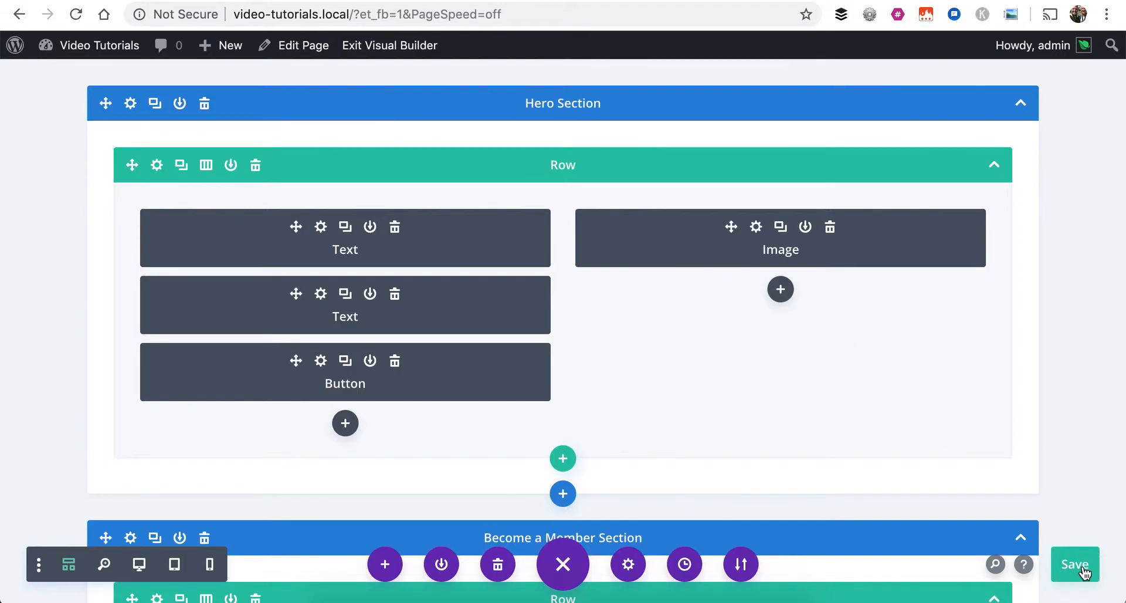
# Turn off wireframe view to return the page to its visual desktop layout
pyautogui.click(67, 565)
pyautogui.moveTo(243, 215)
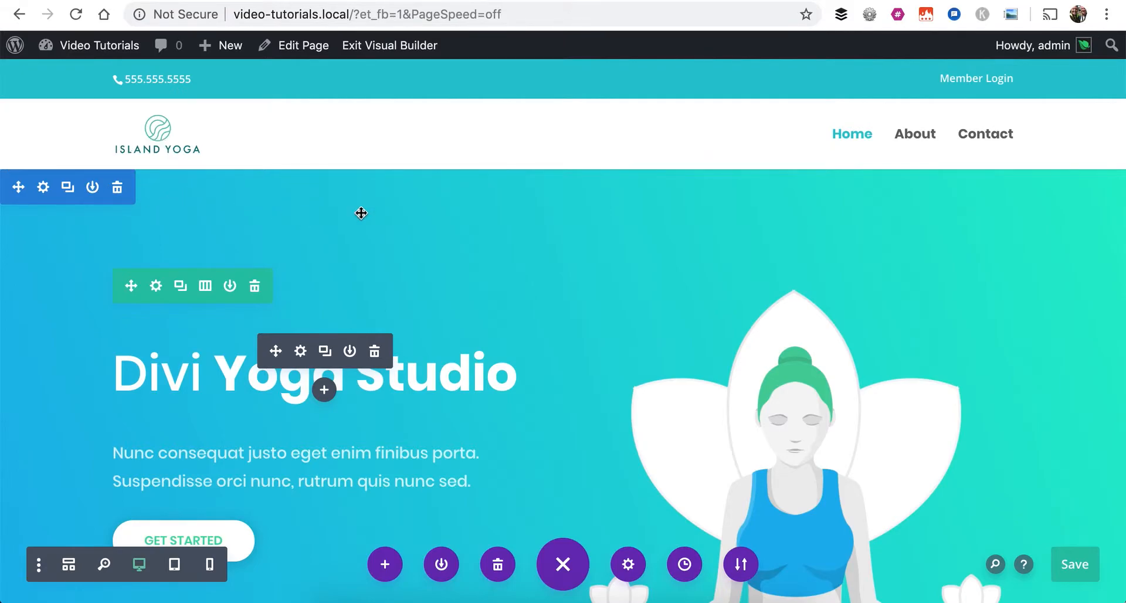
pyautogui.scroll(-1, 351, 214)
pyautogui.scroll(2, 407, 153)
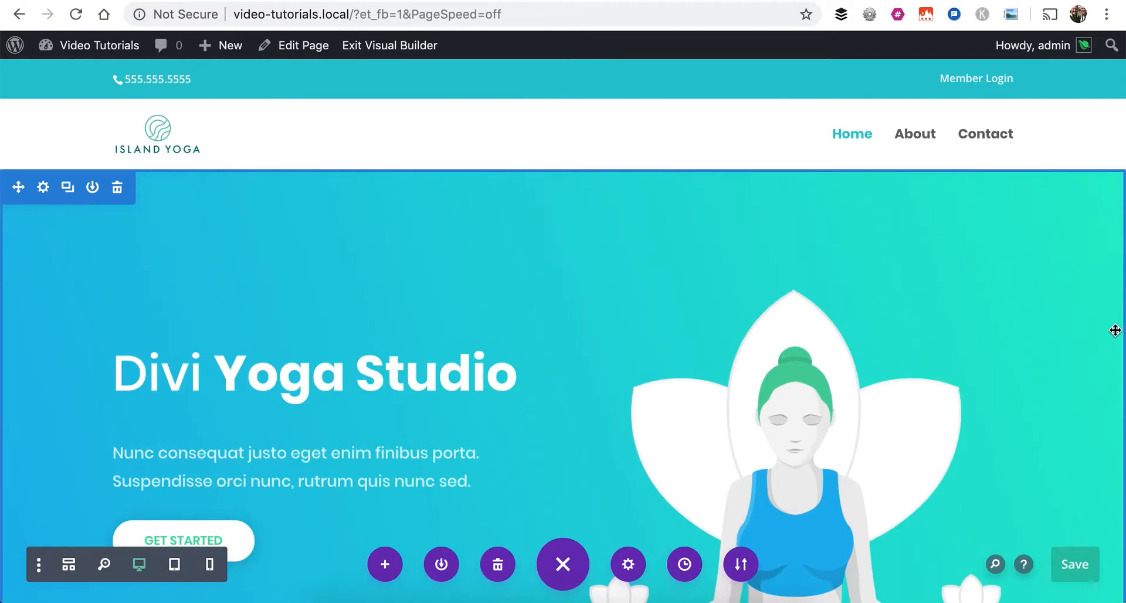
# Examine the extent and controls of each page section, from the hero down to the testimonials
pyautogui.scroll(-10, 1109, 402)
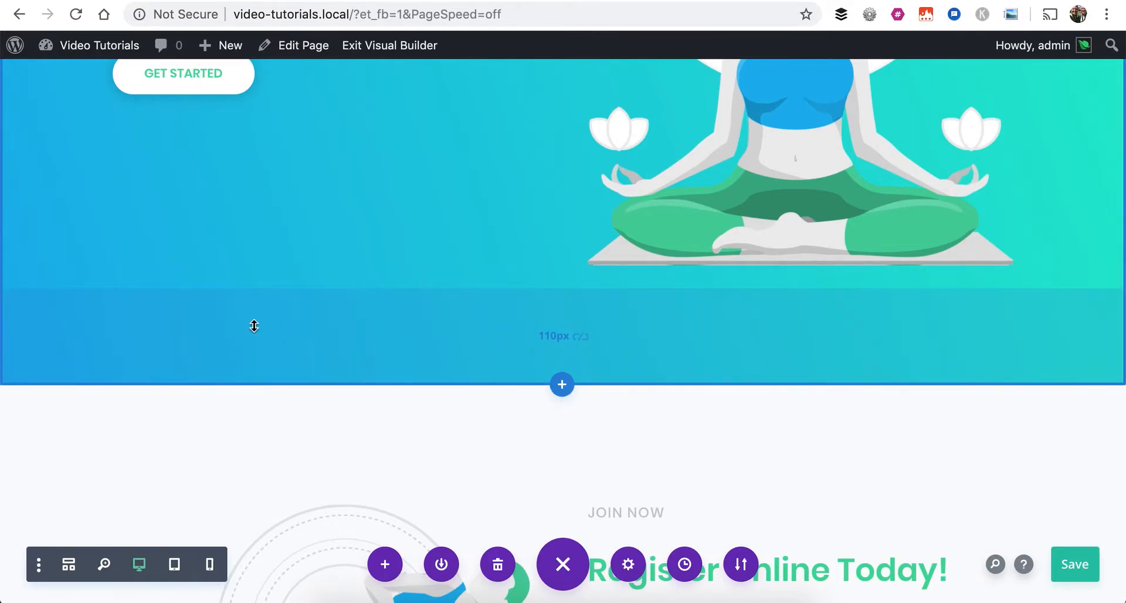
pyautogui.scroll(-3, 245, 327)
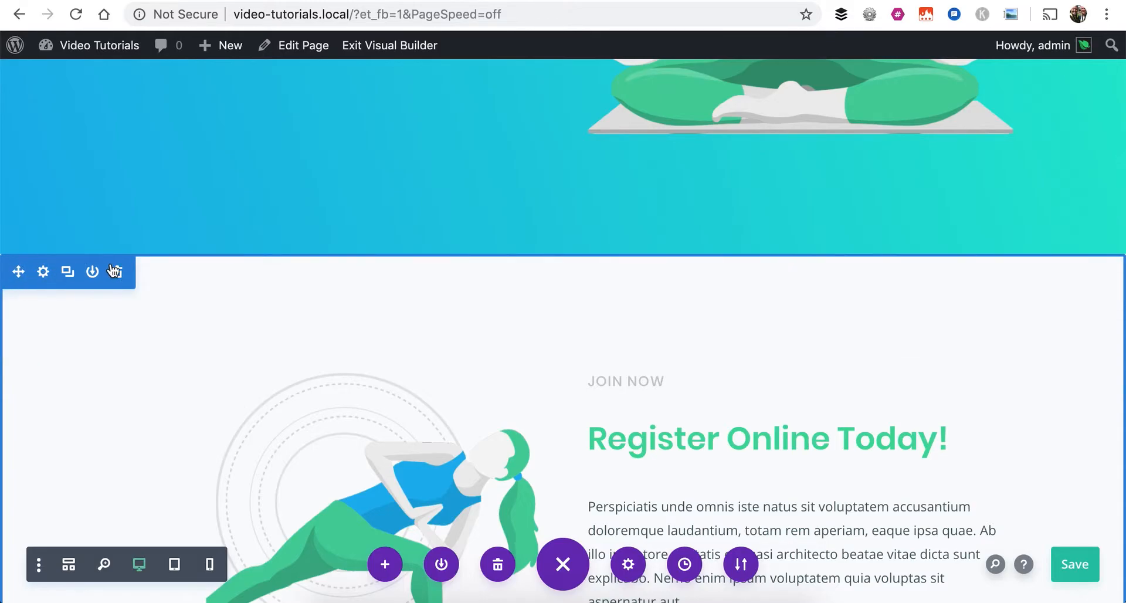
pyautogui.moveTo(153, 264)
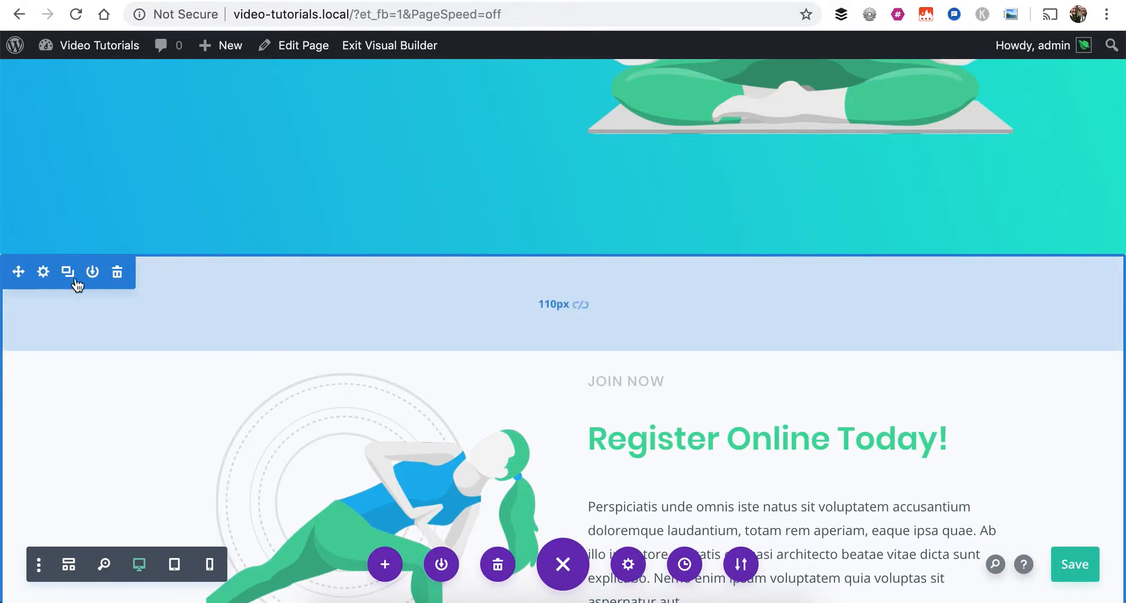
pyautogui.scroll(-5, 10, 382)
pyautogui.scroll(-10, 10, 382)
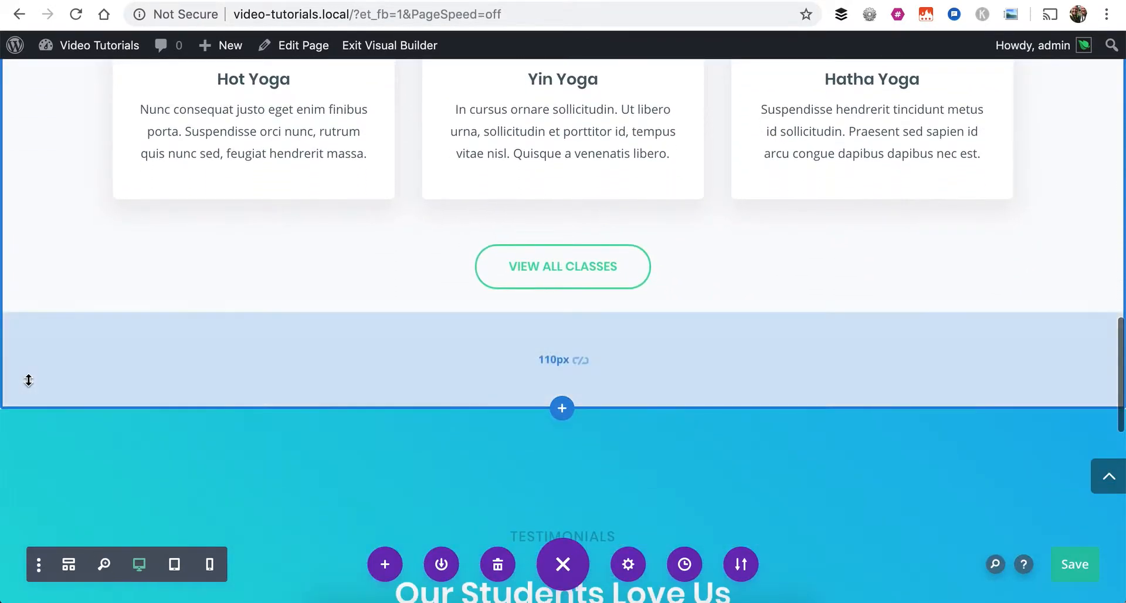
pyautogui.scroll(-2, 24, 378)
pyautogui.scroll(-3, 72, 376)
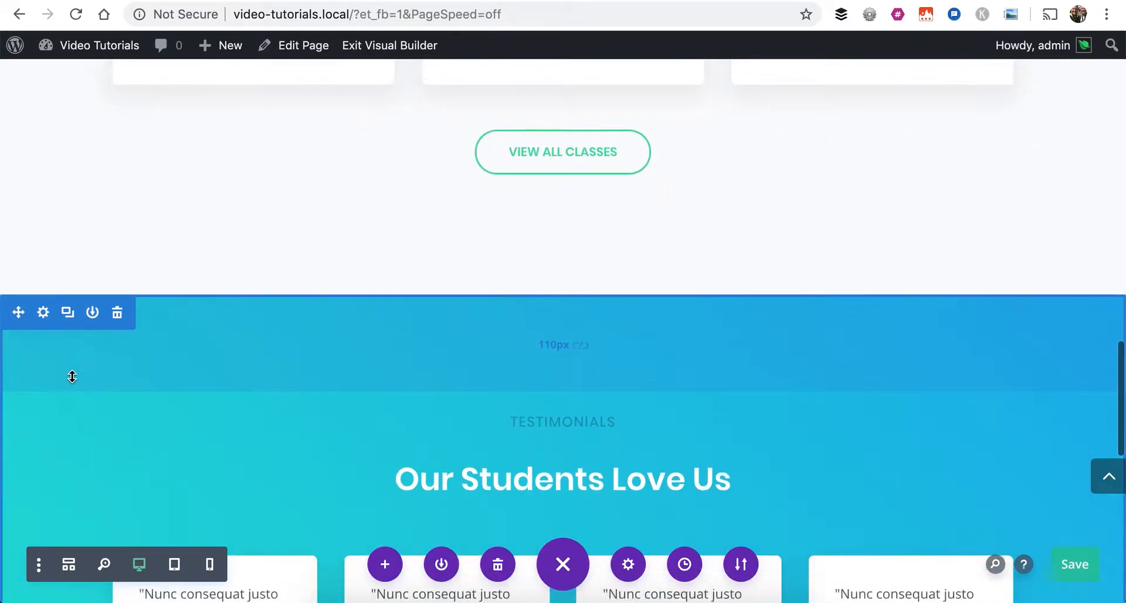
pyautogui.scroll(-10, 68, 269)
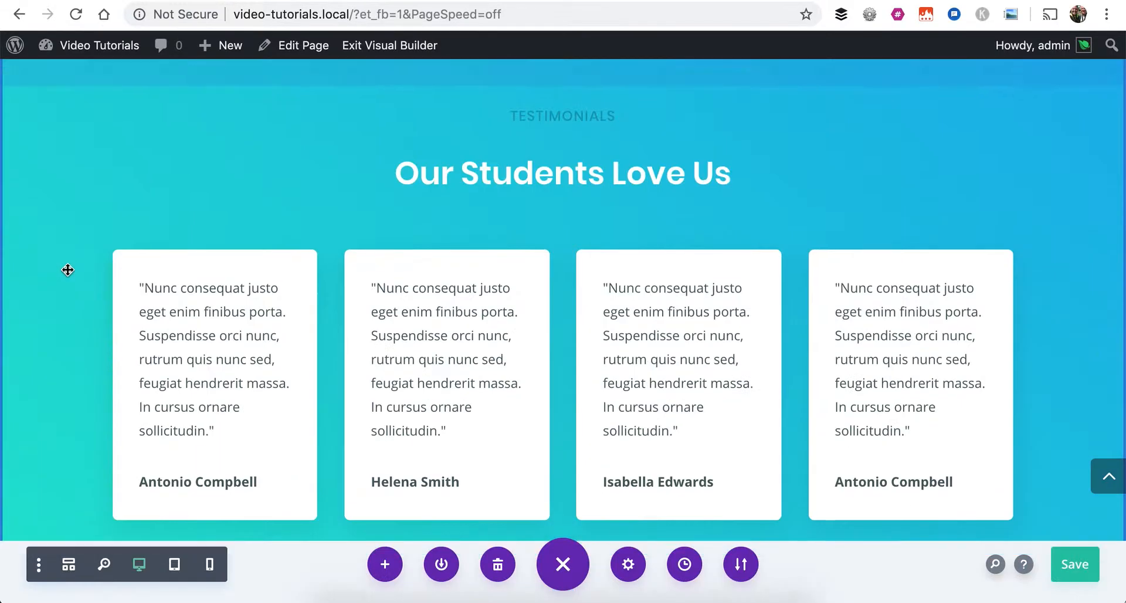
pyautogui.scroll(11, 68, 269)
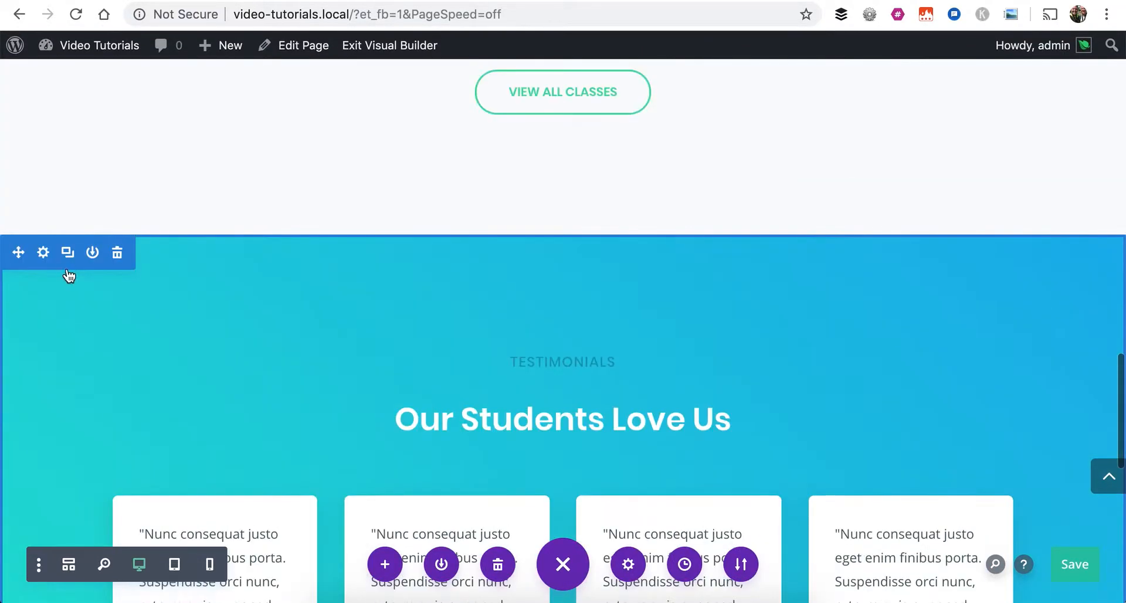
pyautogui.scroll(15, 72, 264)
pyautogui.scroll(20, 76, 263)
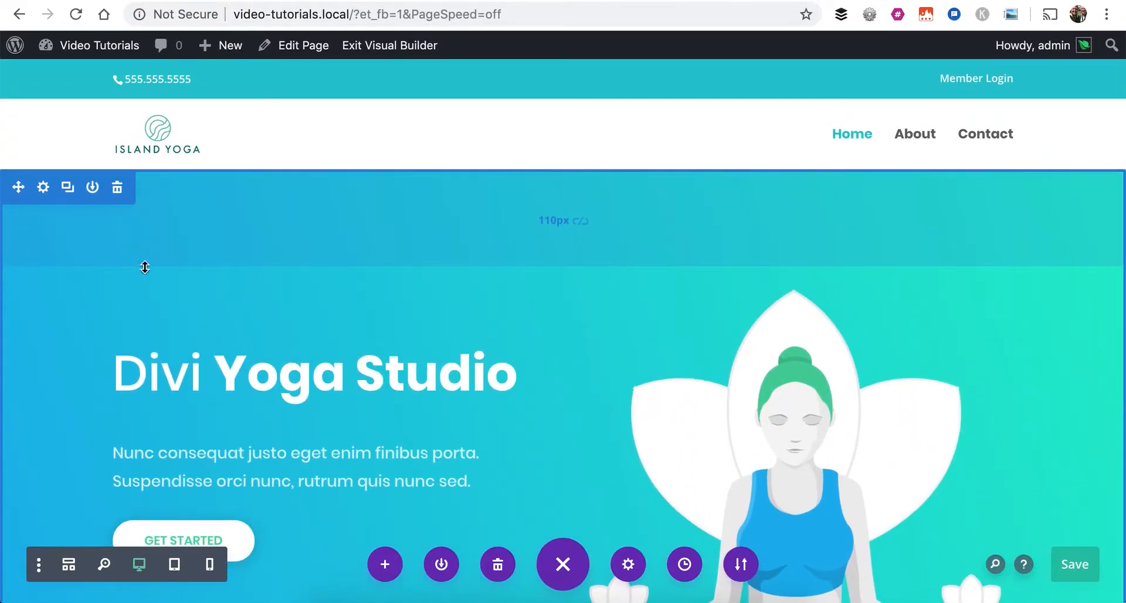
# Examine the rows and their column layouts in the hero section and the Register Online section, including the class cards and View All Classes row
pyautogui.moveTo(211, 319)
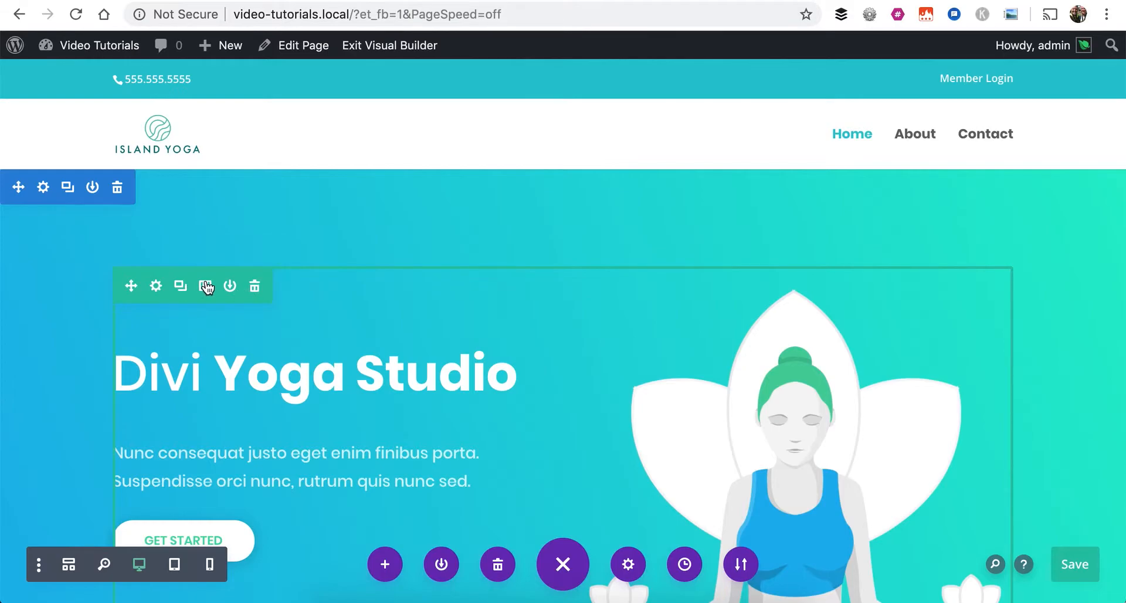
pyautogui.scroll(-5, 222, 284)
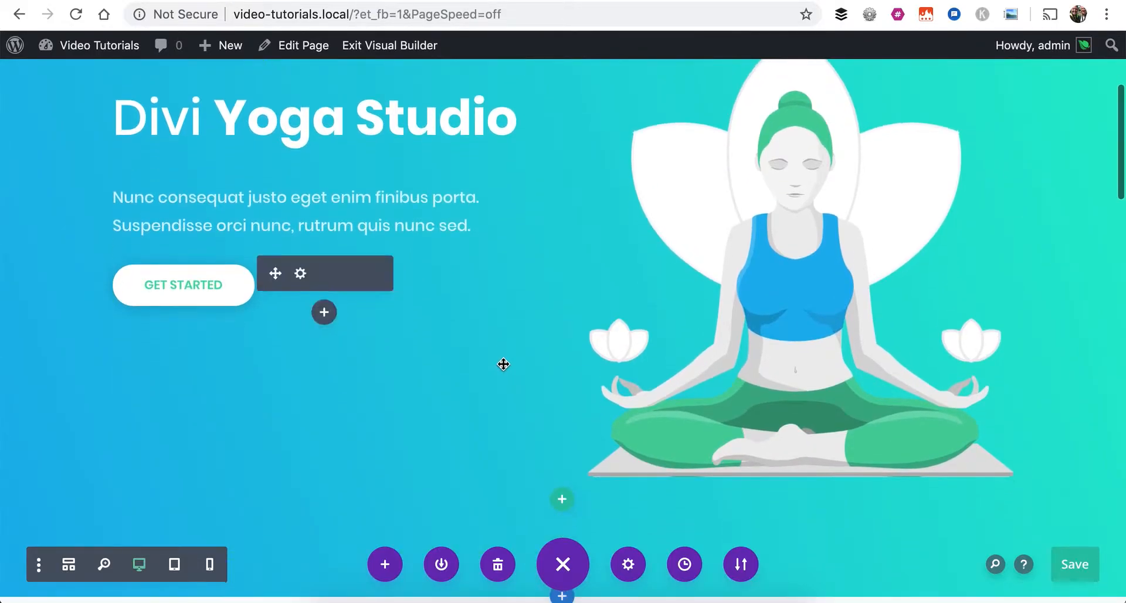
pyautogui.scroll(1, 503, 364)
pyautogui.scroll(3, 503, 365)
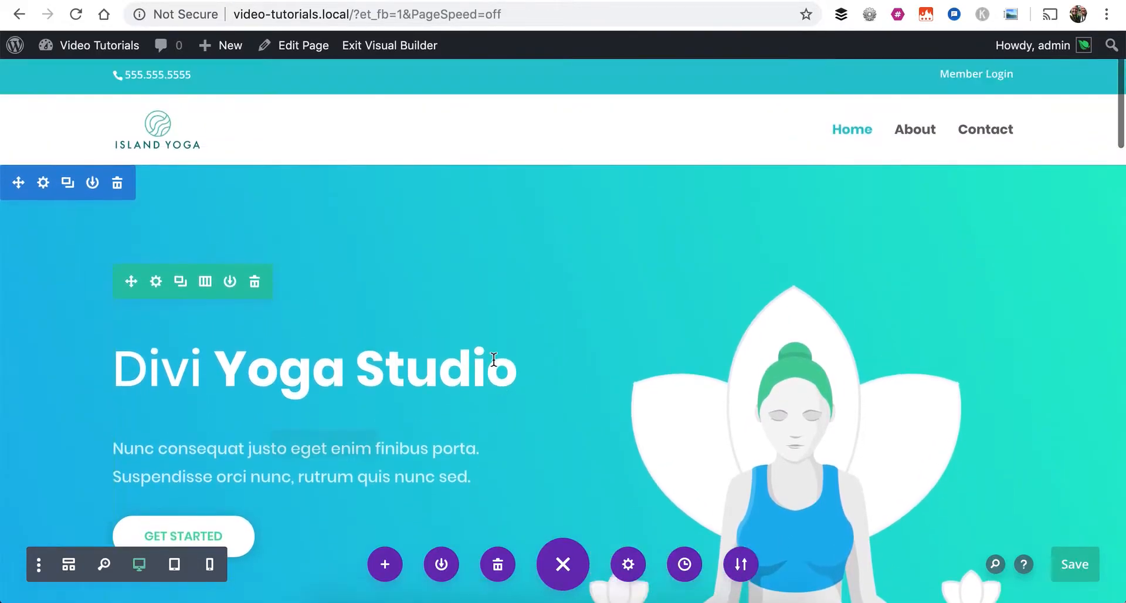
pyautogui.scroll(-6, 369, 357)
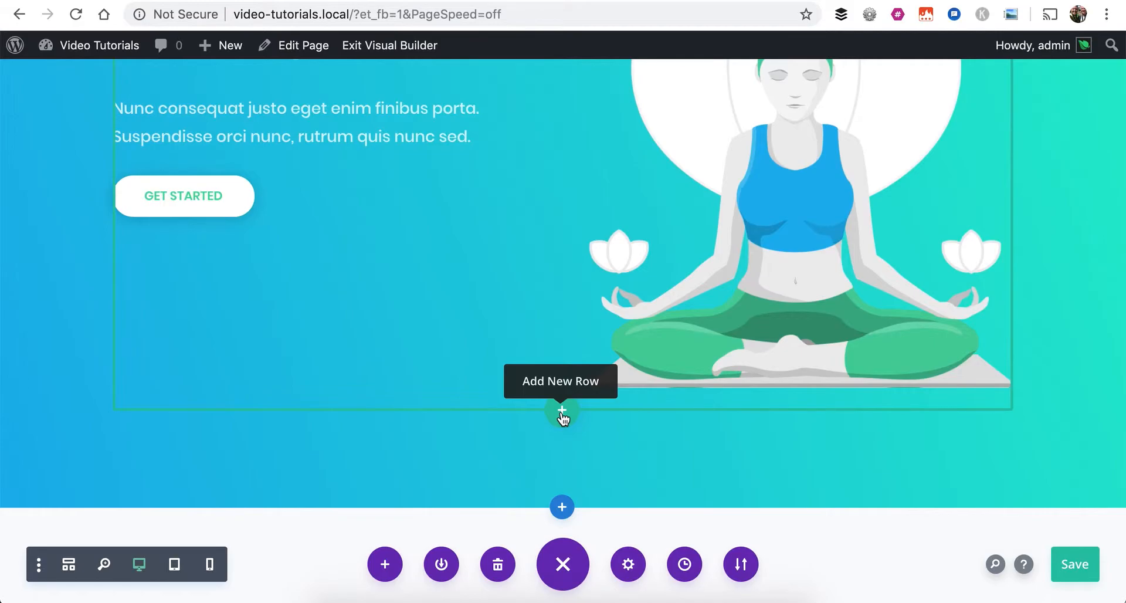
pyautogui.scroll(-6, 562, 413)
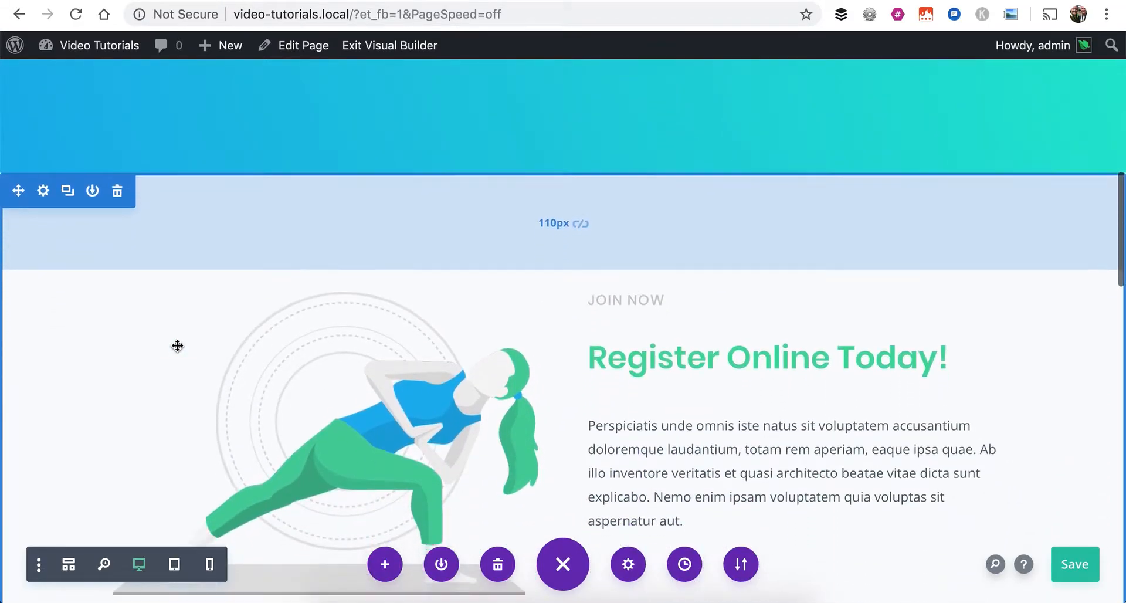
pyautogui.scroll(-1, 177, 345)
pyautogui.scroll(-1, 176, 229)
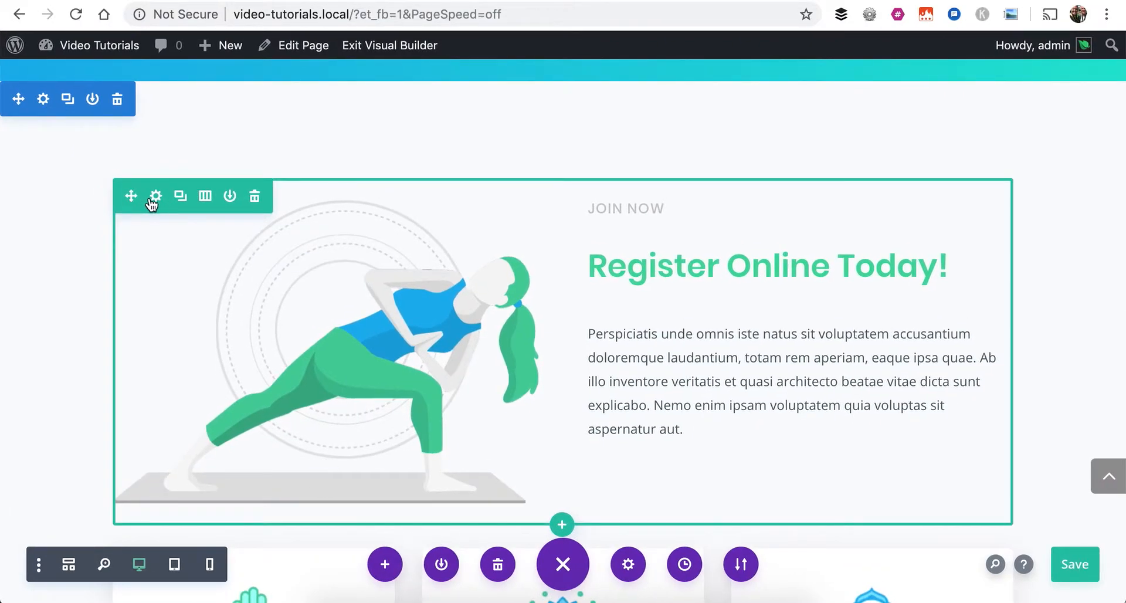
pyautogui.scroll(-5, 152, 202)
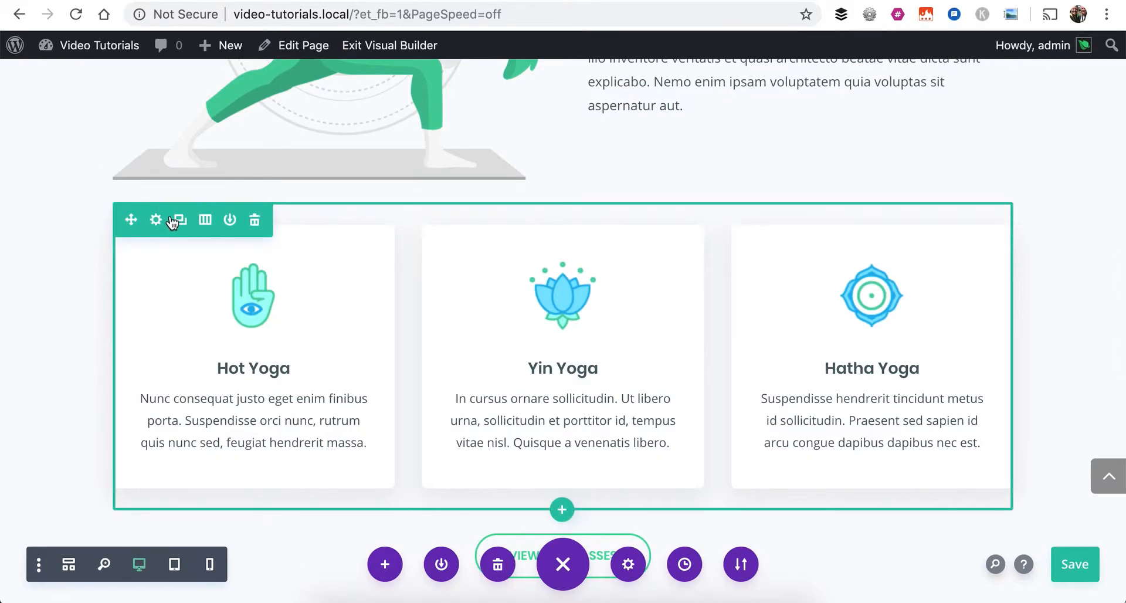
pyautogui.scroll(2, 879, 358)
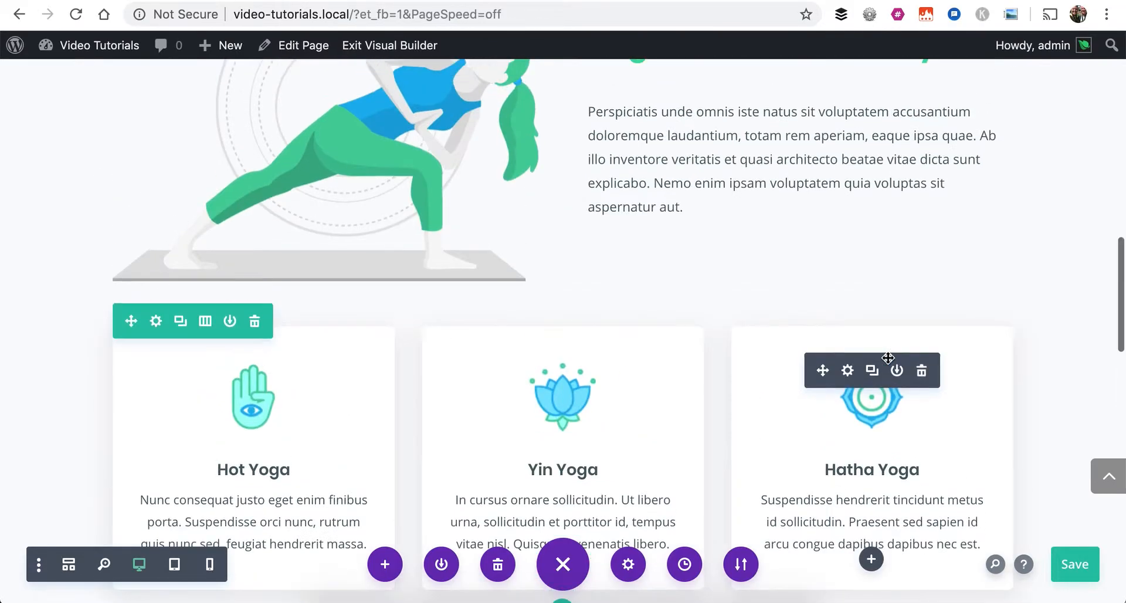
pyautogui.scroll(-5, 270, 410)
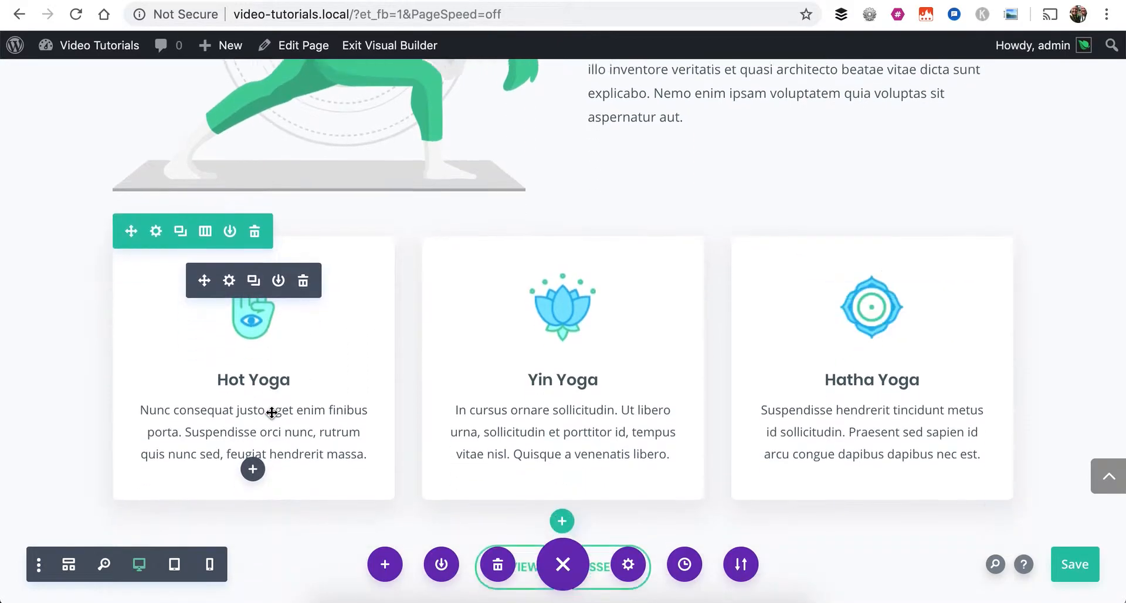
pyautogui.scroll(-1, 271, 412)
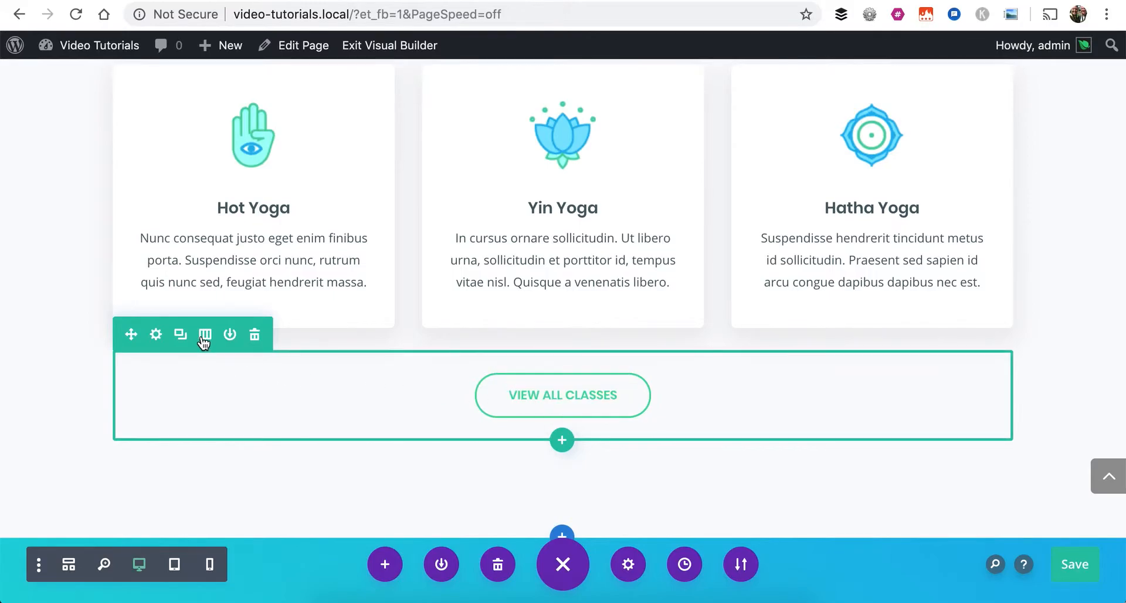
pyautogui.scroll(10, 203, 341)
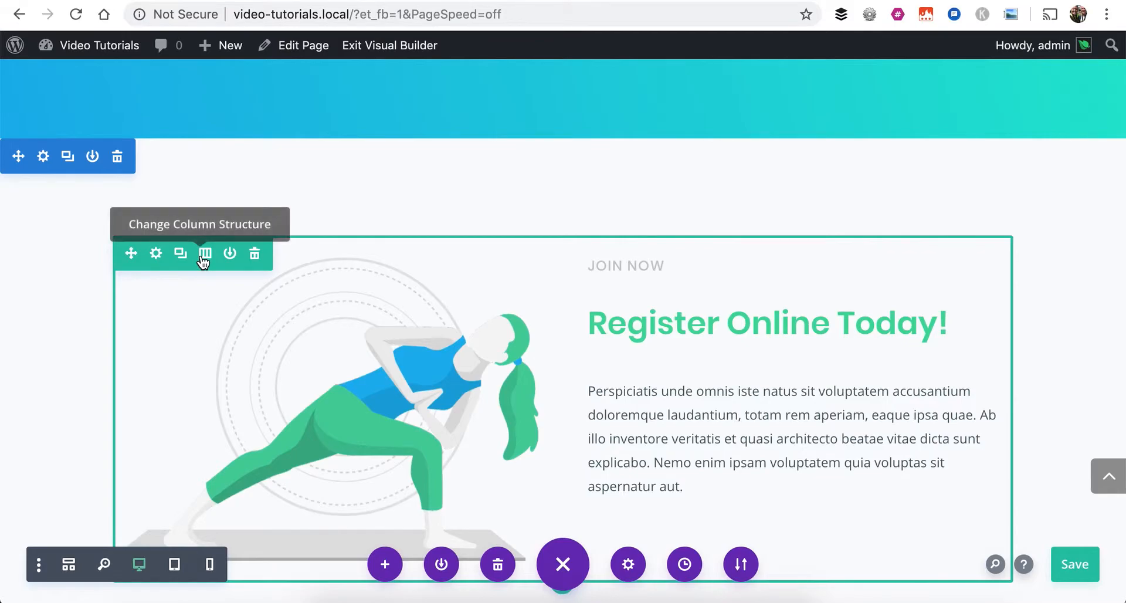
# Change the Register Online row to a one-third, two-thirds column structure and back to two equal columns
pyautogui.scroll(-1, 206, 258)
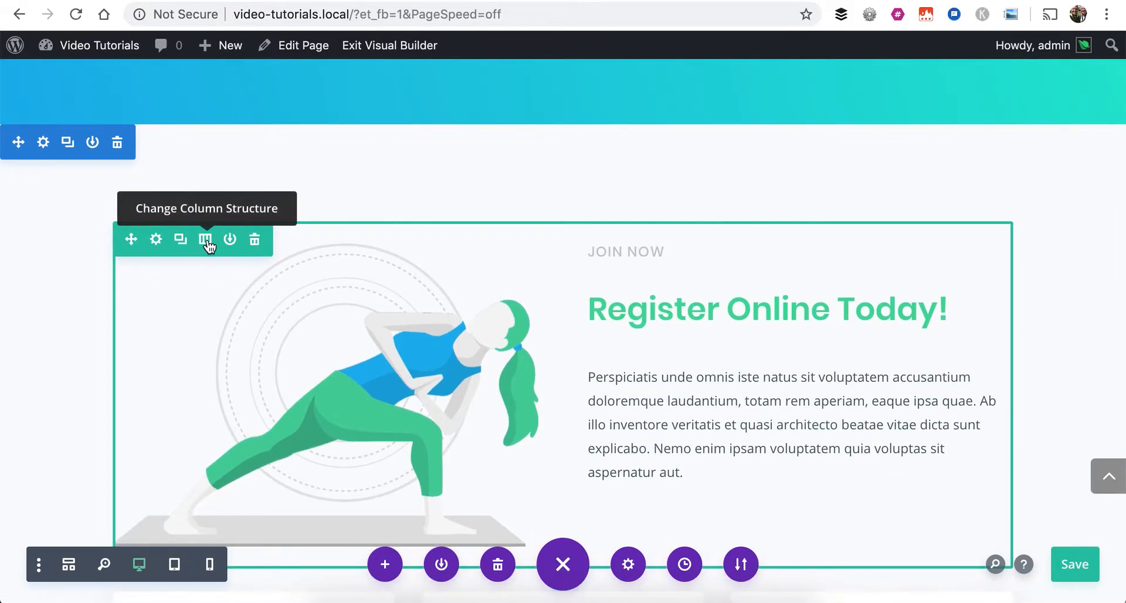
pyautogui.click(205, 240)
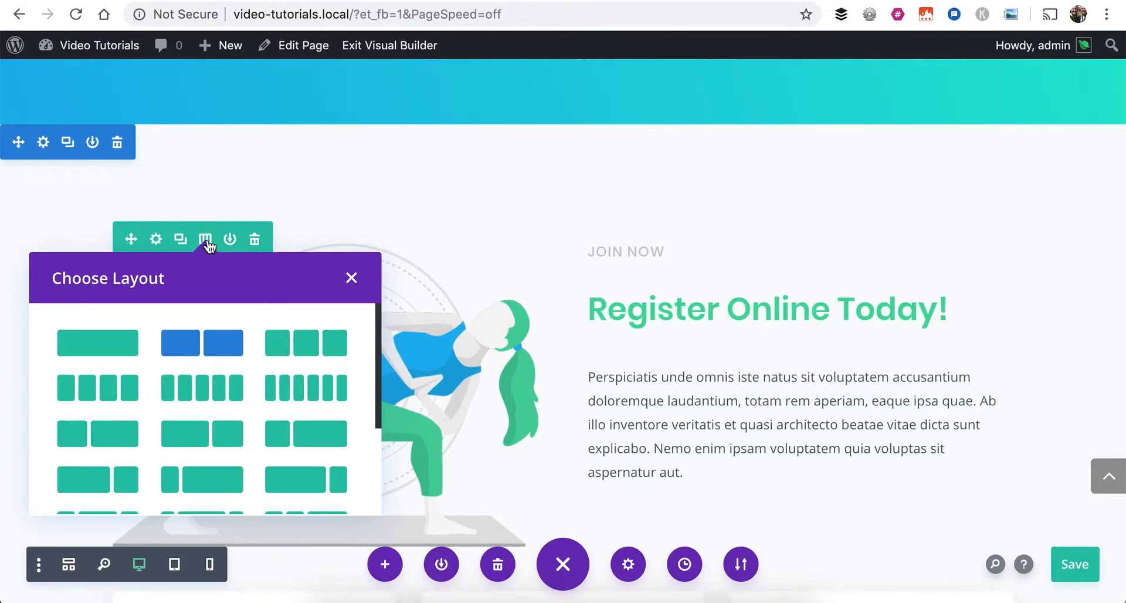
pyautogui.scroll(-3, 591, 251)
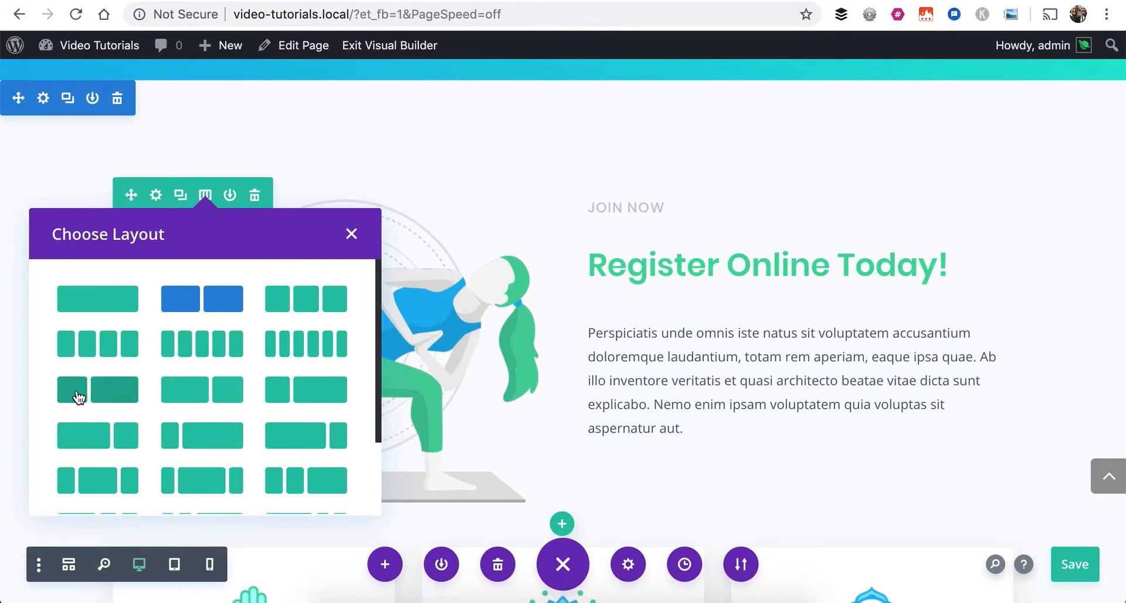
pyautogui.click(127, 393)
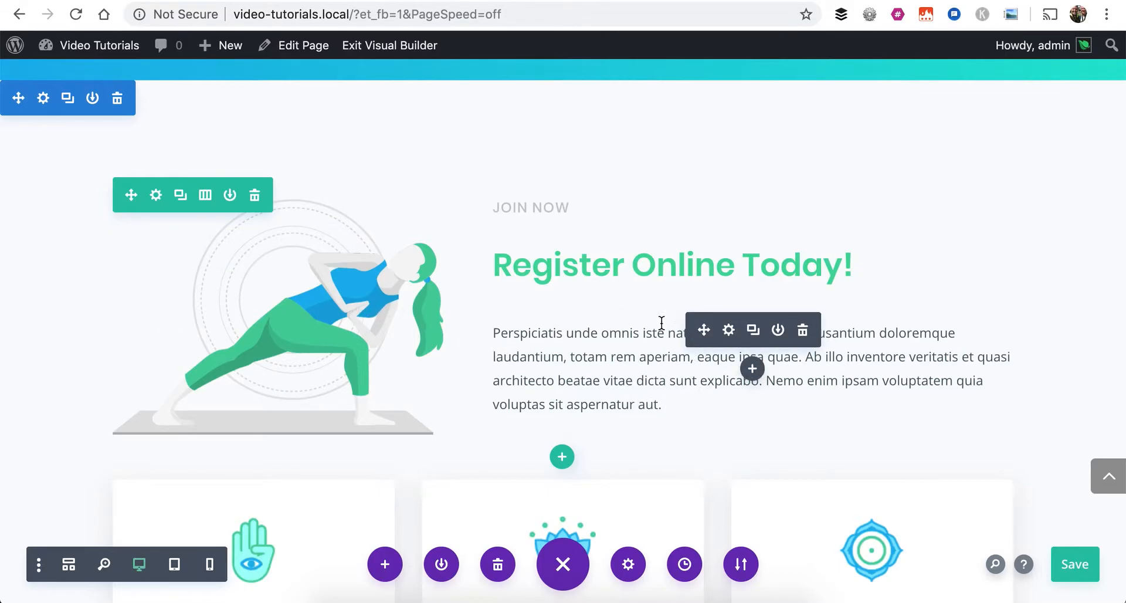
pyautogui.click(204, 195)
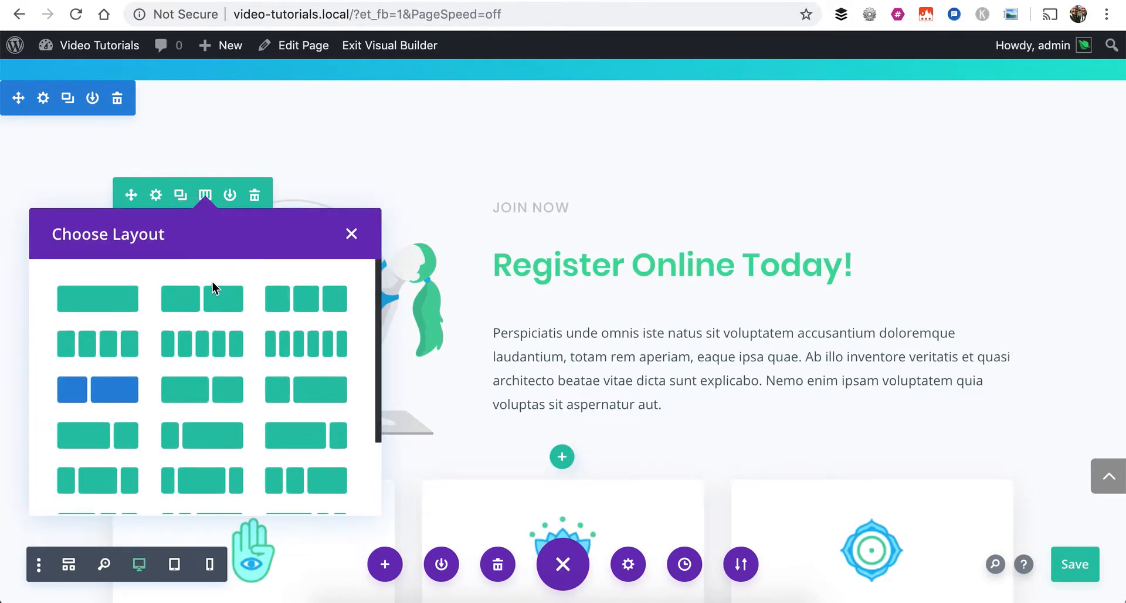
pyautogui.click(216, 300)
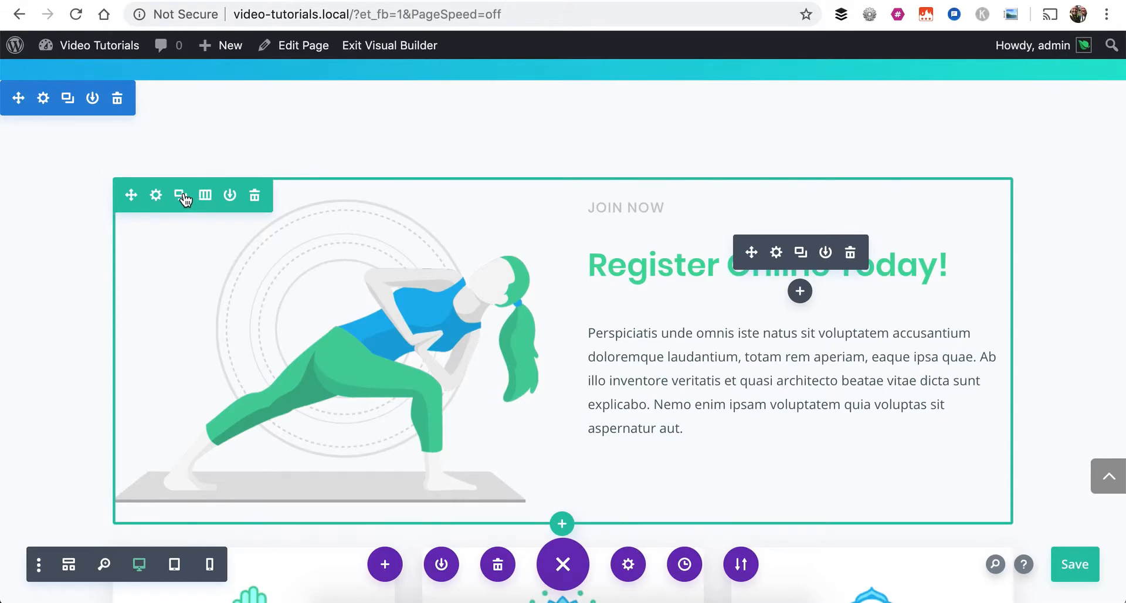
# Duplicate the Register Online row and delete the copy beneath it
pyautogui.click(68, 99)
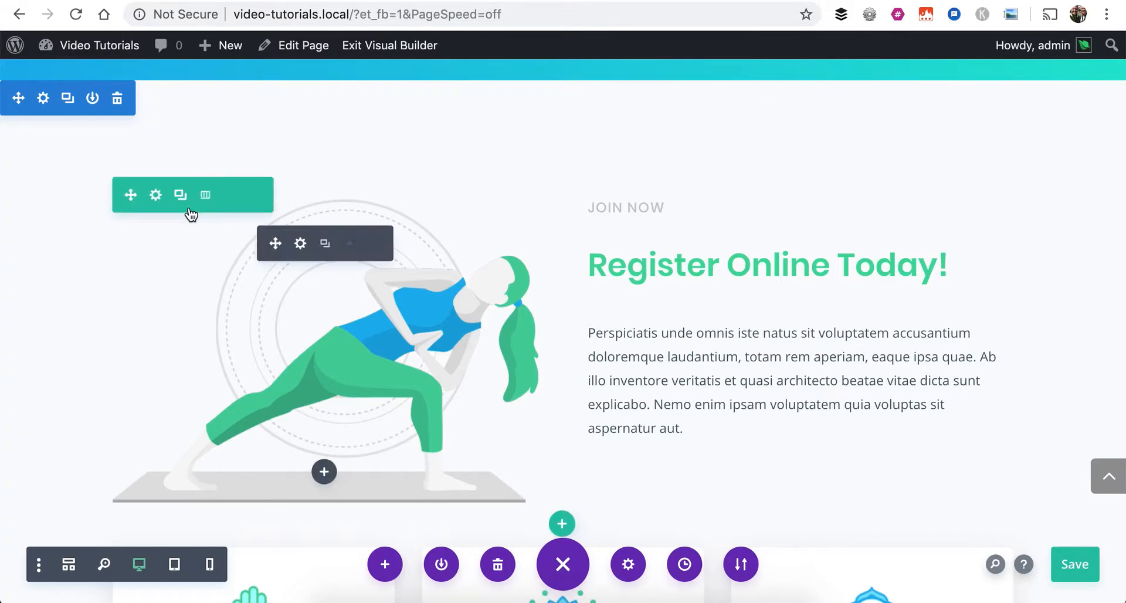
pyautogui.click(194, 203)
pyautogui.scroll(-5, 322, 254)
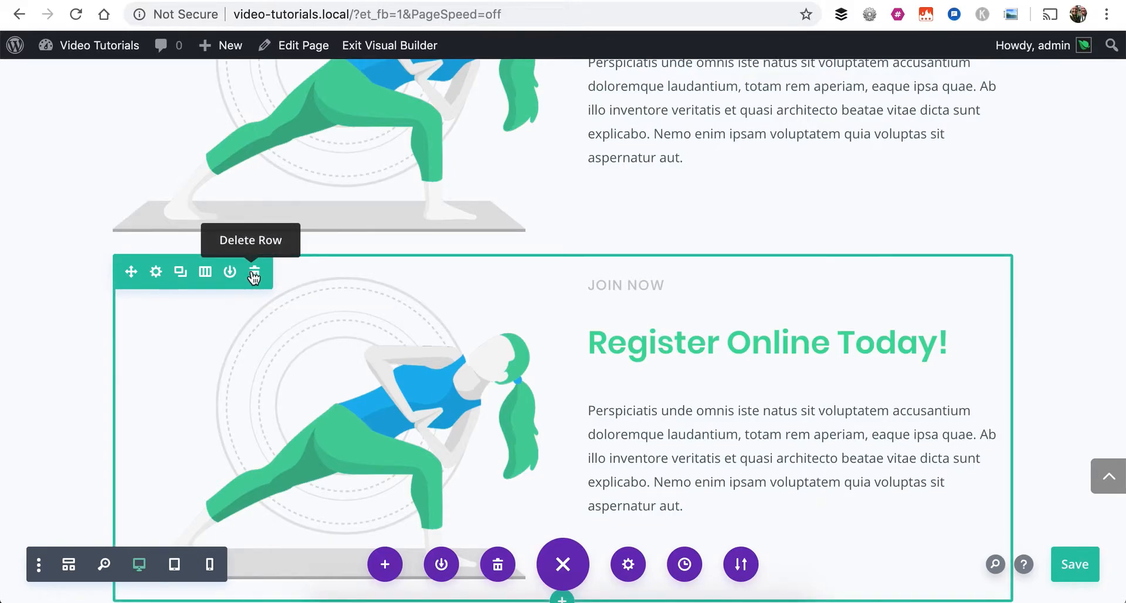
pyautogui.click(254, 274)
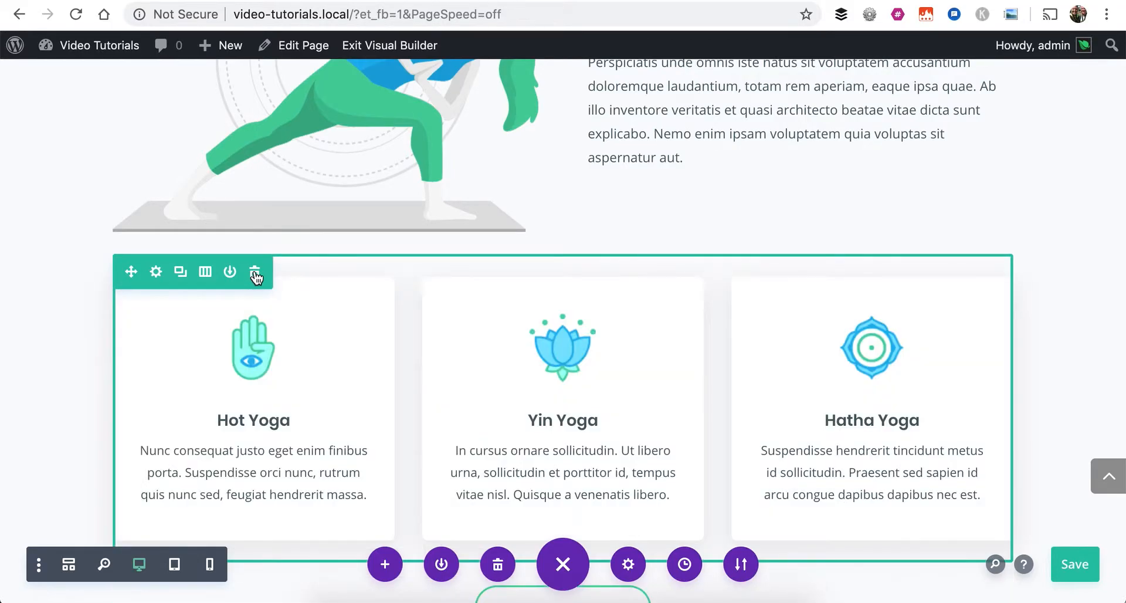
# Undo the deletion of the duplicated Register Online row and delete the copy again, twice over
pyautogui.scroll(1, 256, 274)
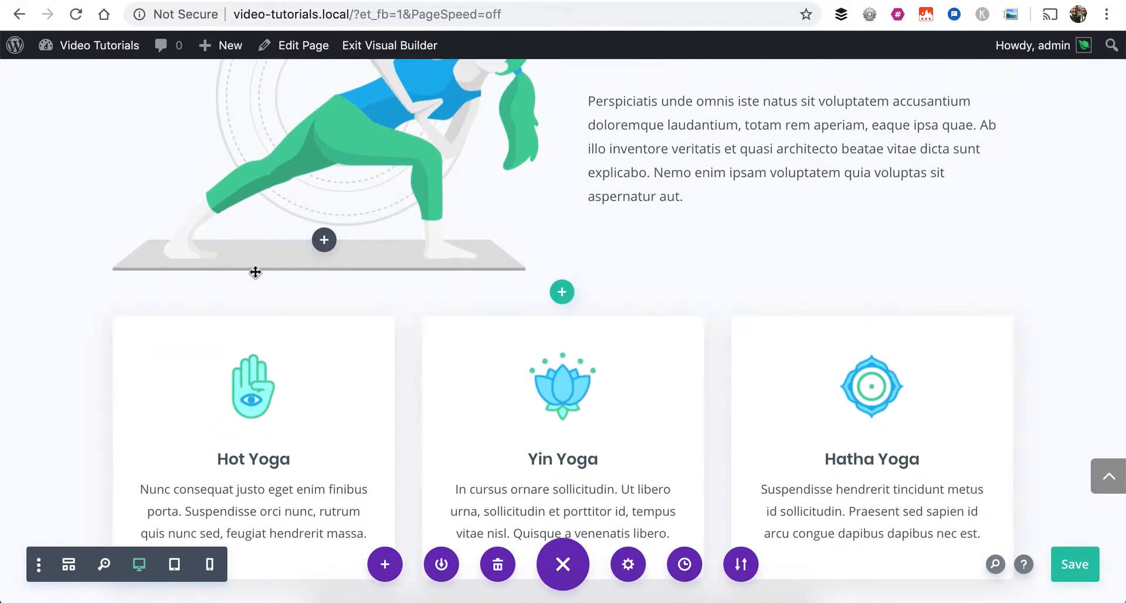
pyautogui.scroll(1, 256, 272)
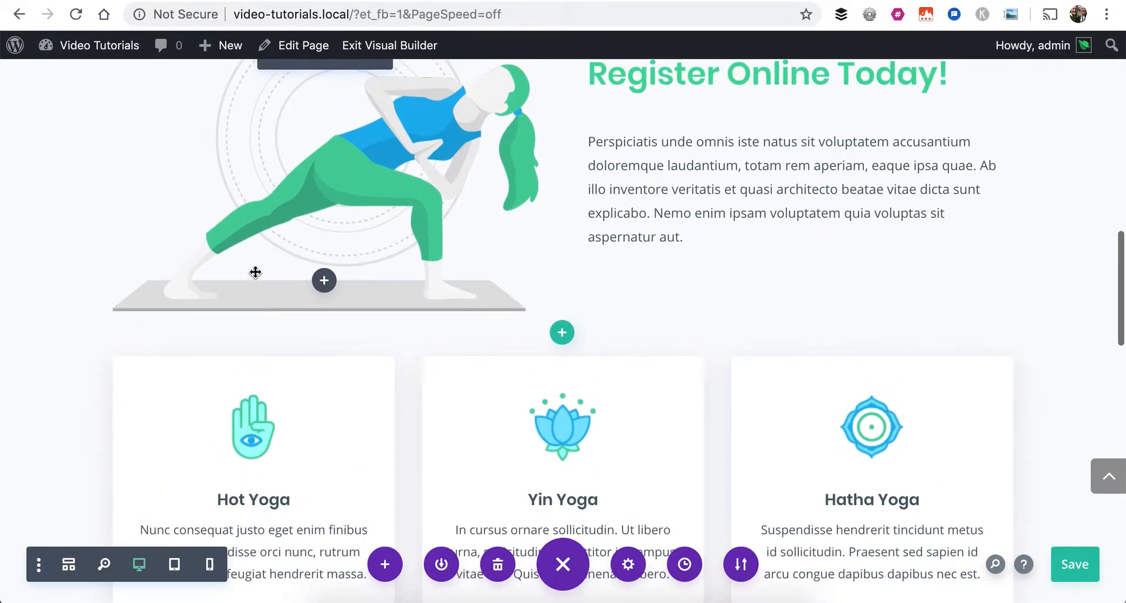
pyautogui.scroll(3, 255, 273)
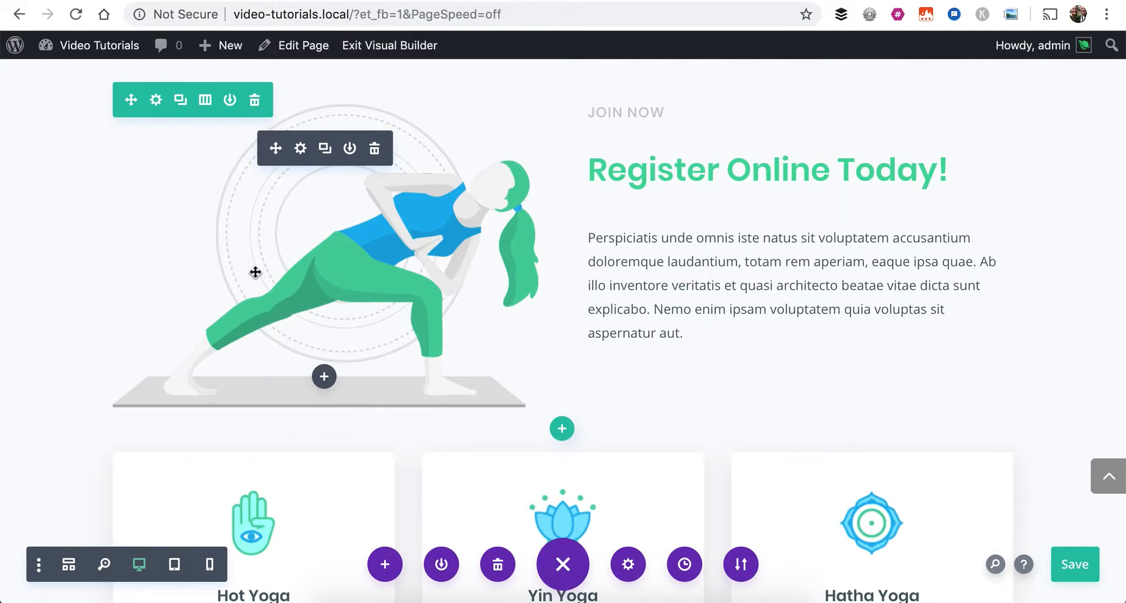
pyautogui.press('super+z')
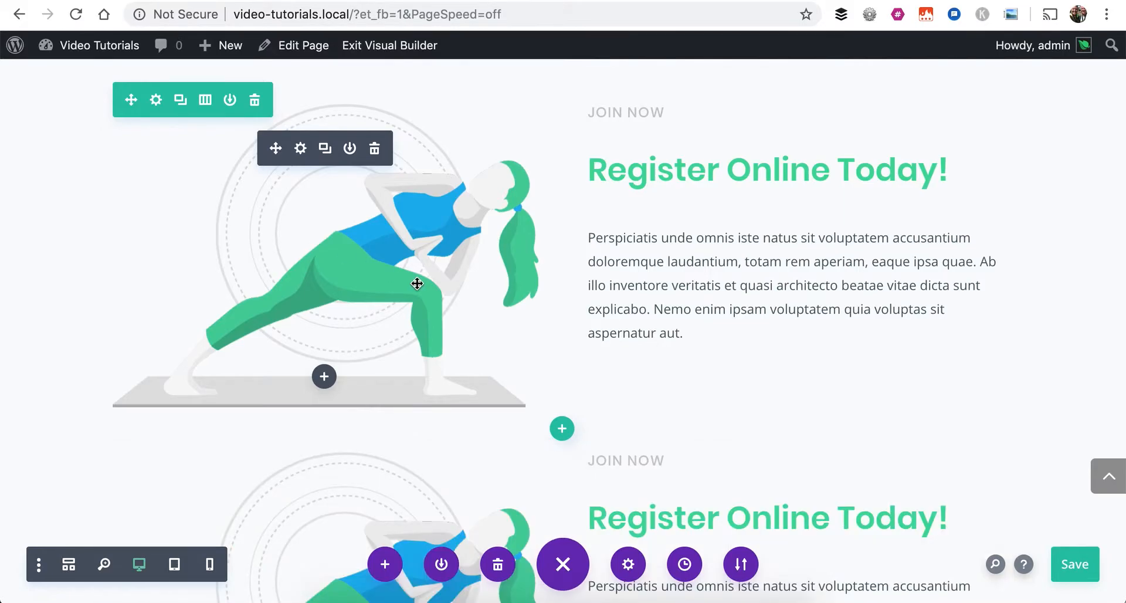
pyautogui.scroll(-5, 413, 264)
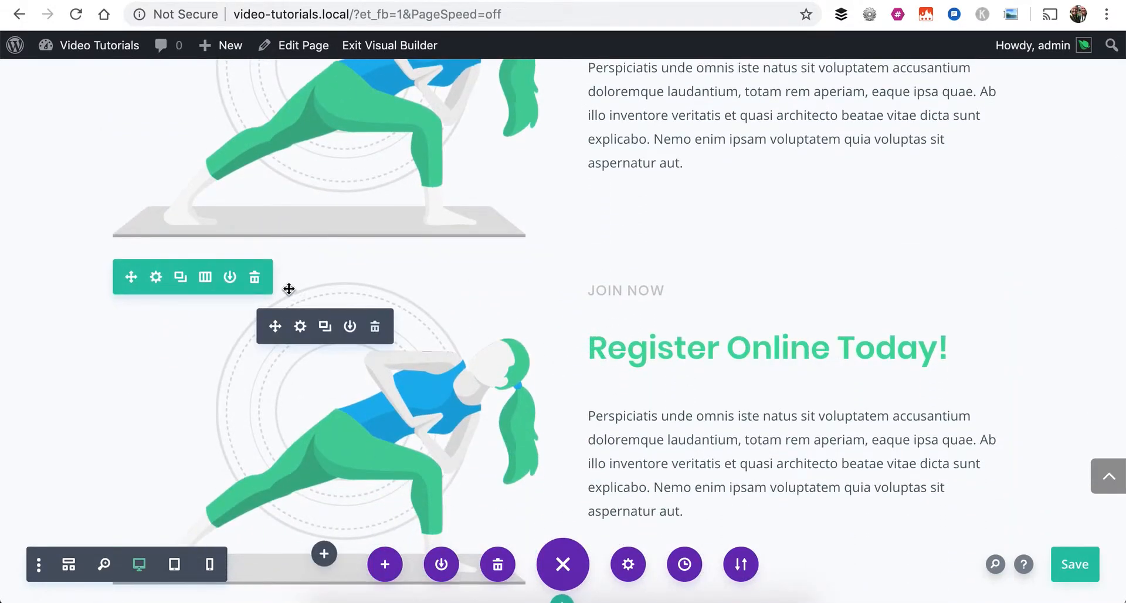
pyautogui.click(254, 278)
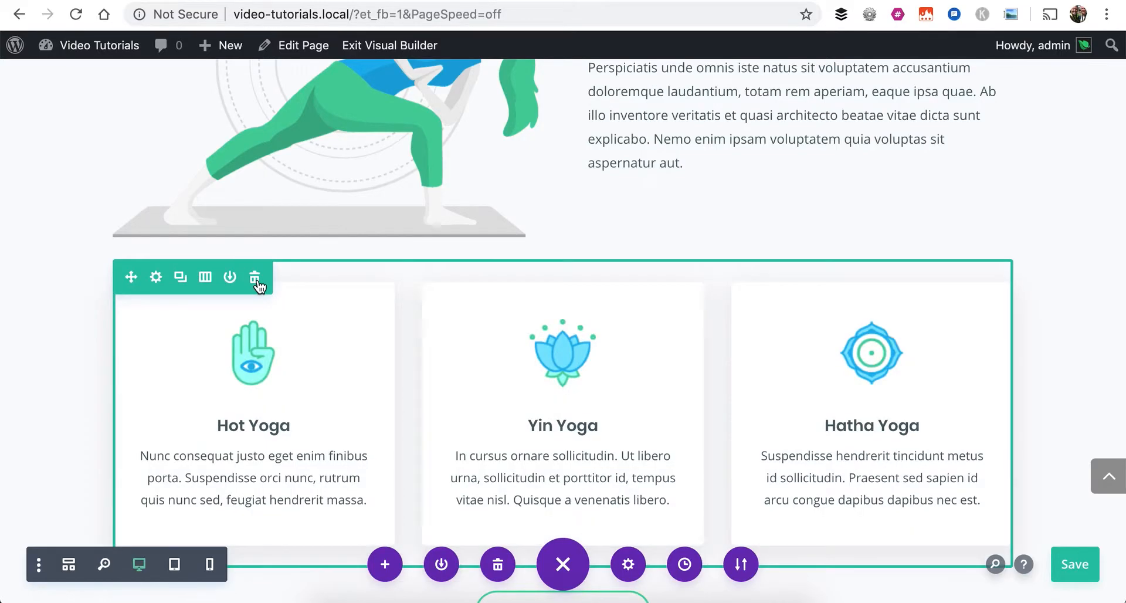
pyautogui.press('super+z')
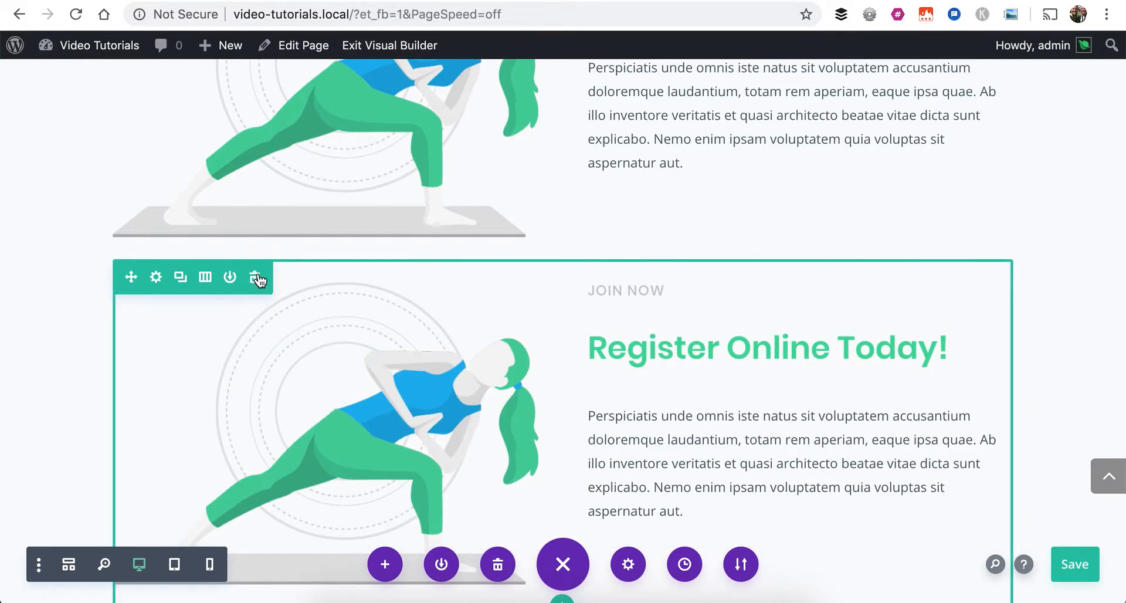
pyautogui.click(255, 278)
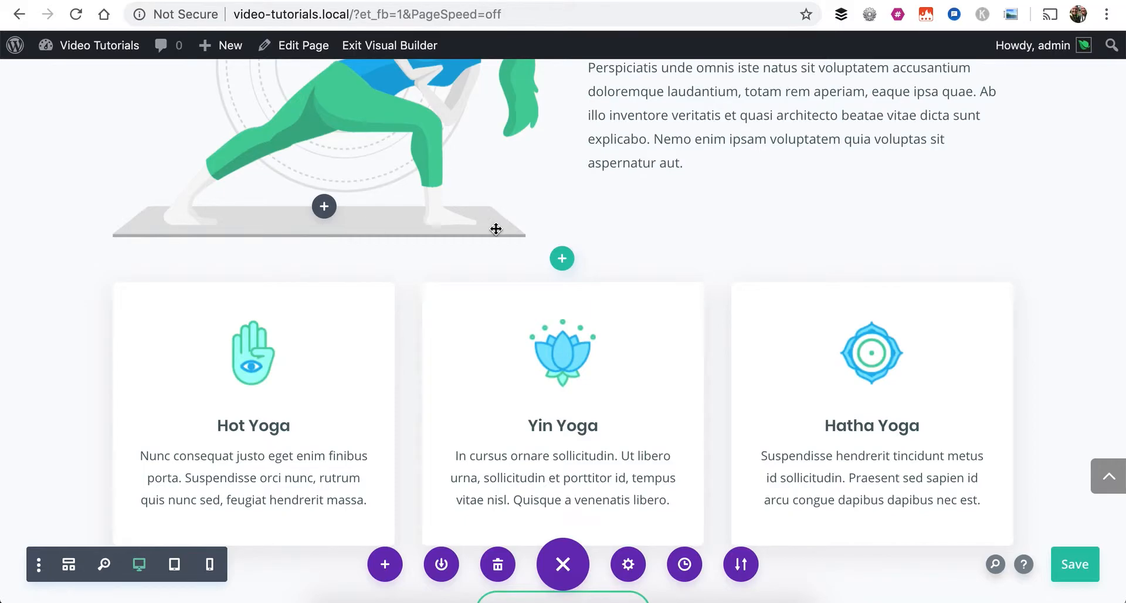
# Step through the editing history states Cloned Row and Edited Column, and return the page to the Removed Row state
pyautogui.click(563, 564)
pyautogui.click(563, 565)
pyautogui.click(562, 564)
pyautogui.click(563, 564)
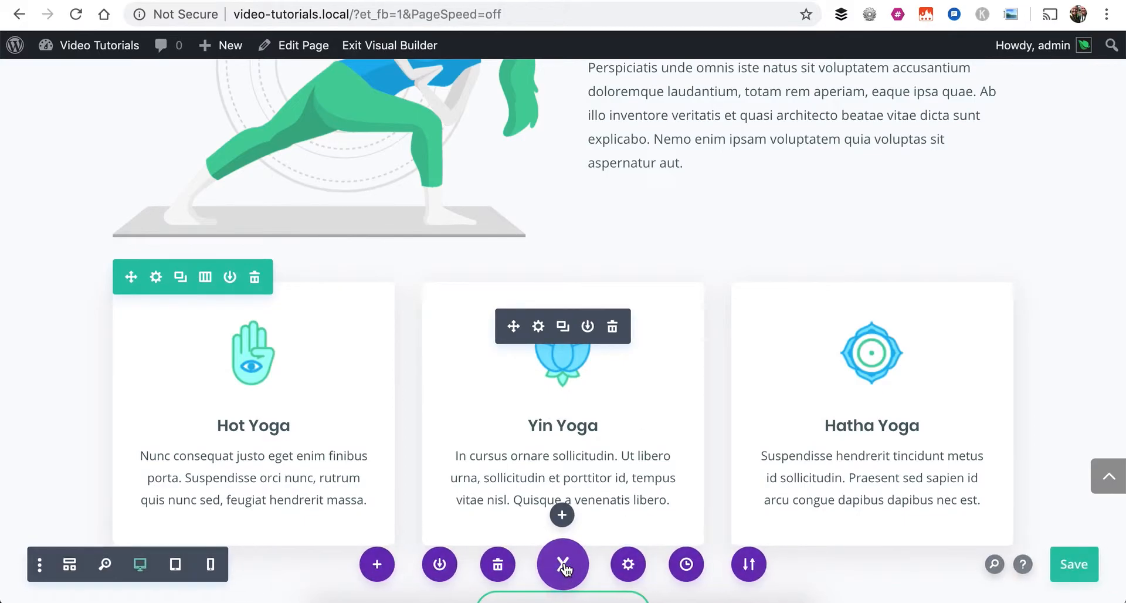
pyautogui.click(684, 564)
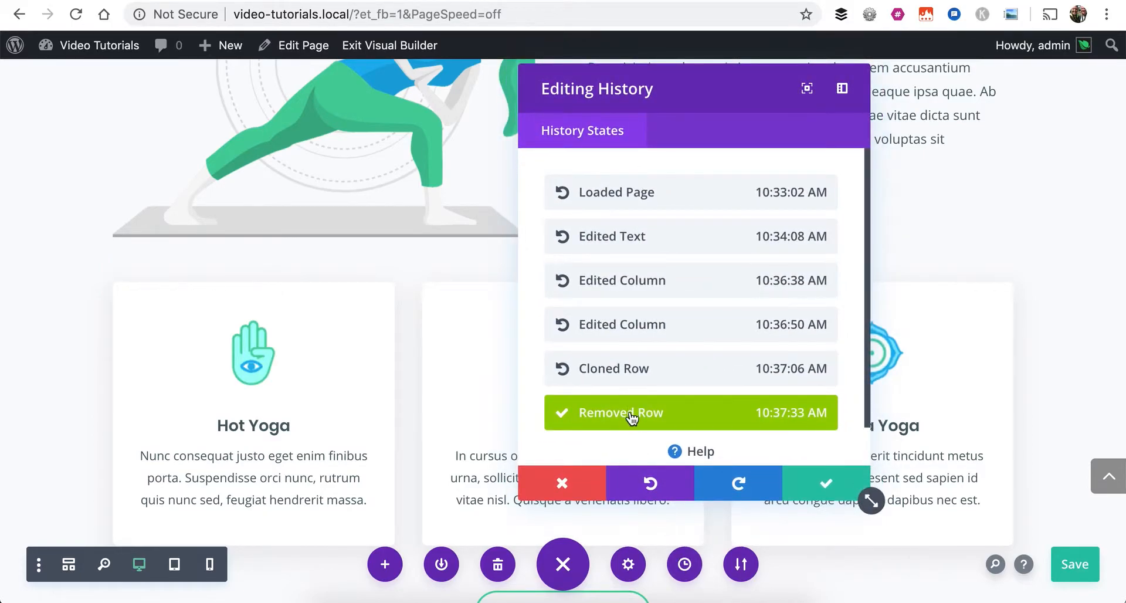
pyautogui.scroll(-2, 633, 420)
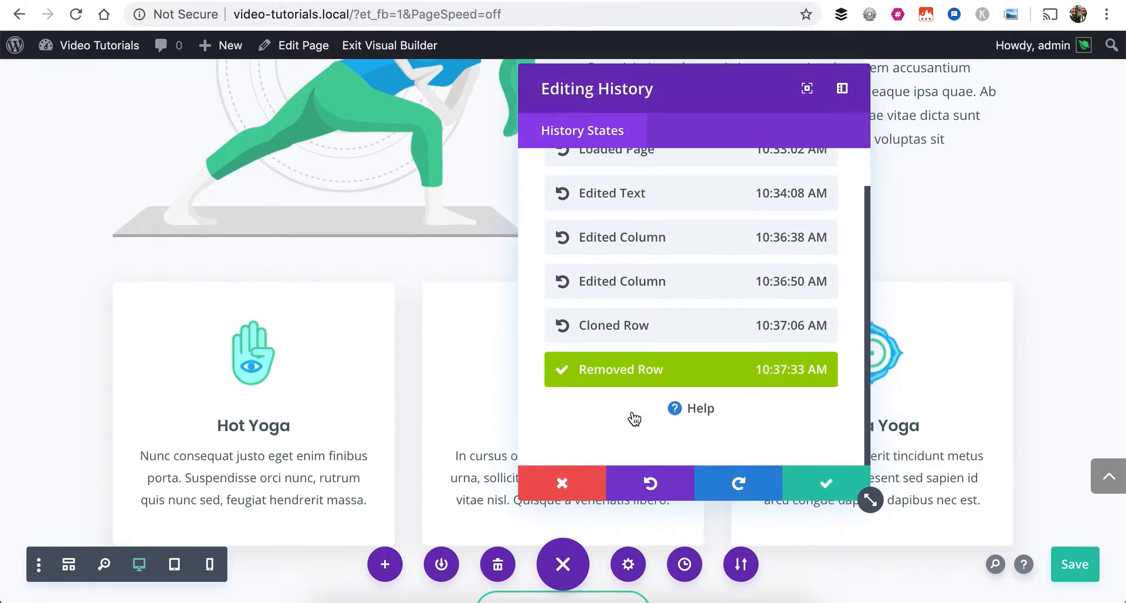
pyautogui.click(642, 332)
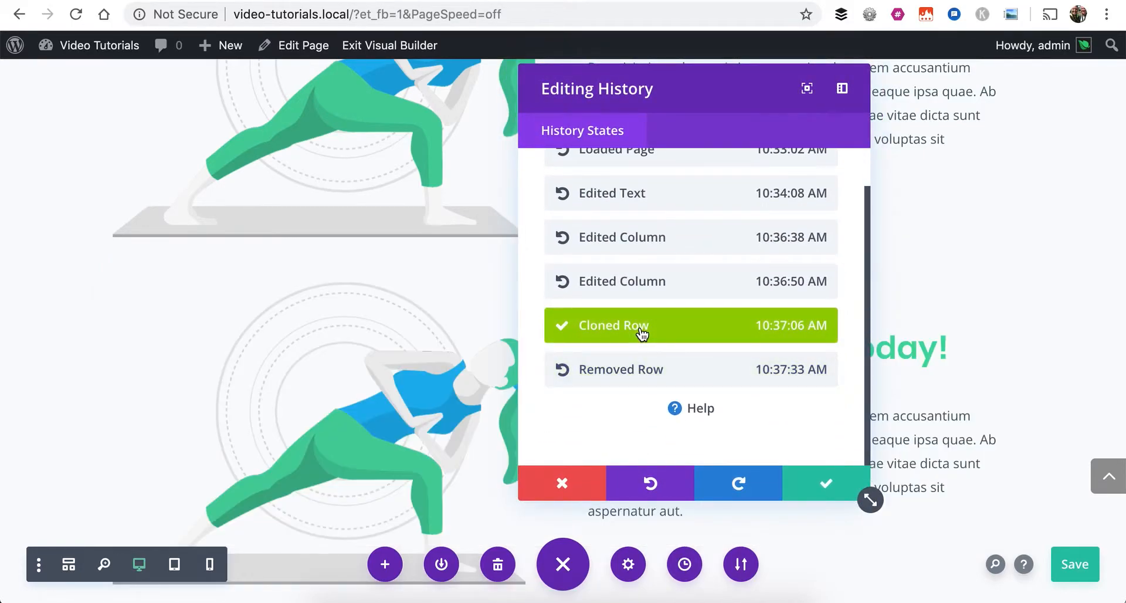
pyautogui.click(643, 382)
pyautogui.click(632, 295)
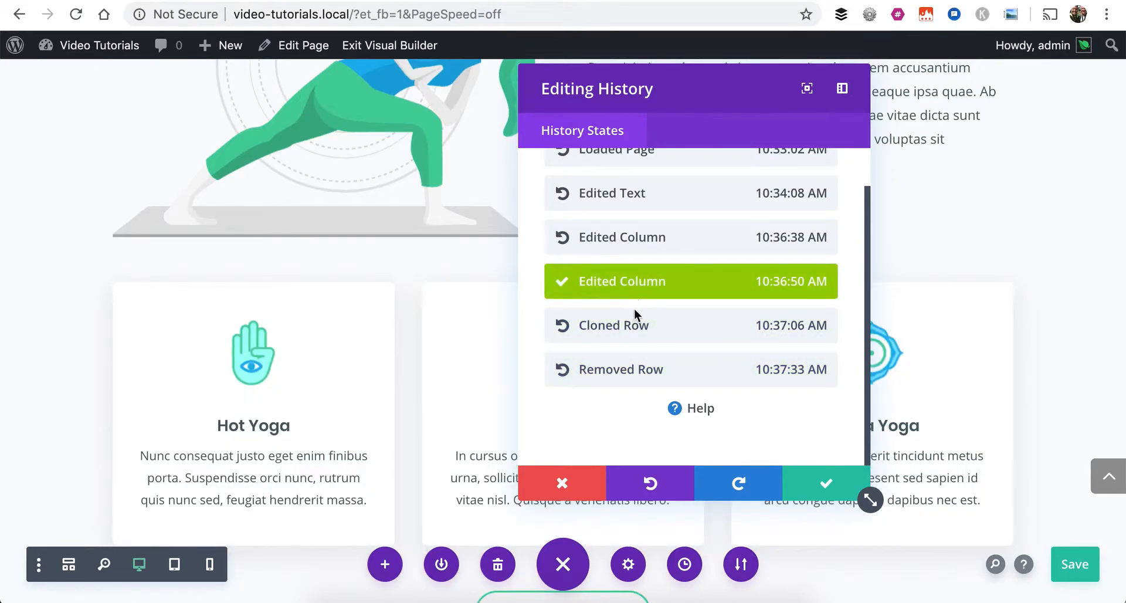
pyautogui.click(645, 371)
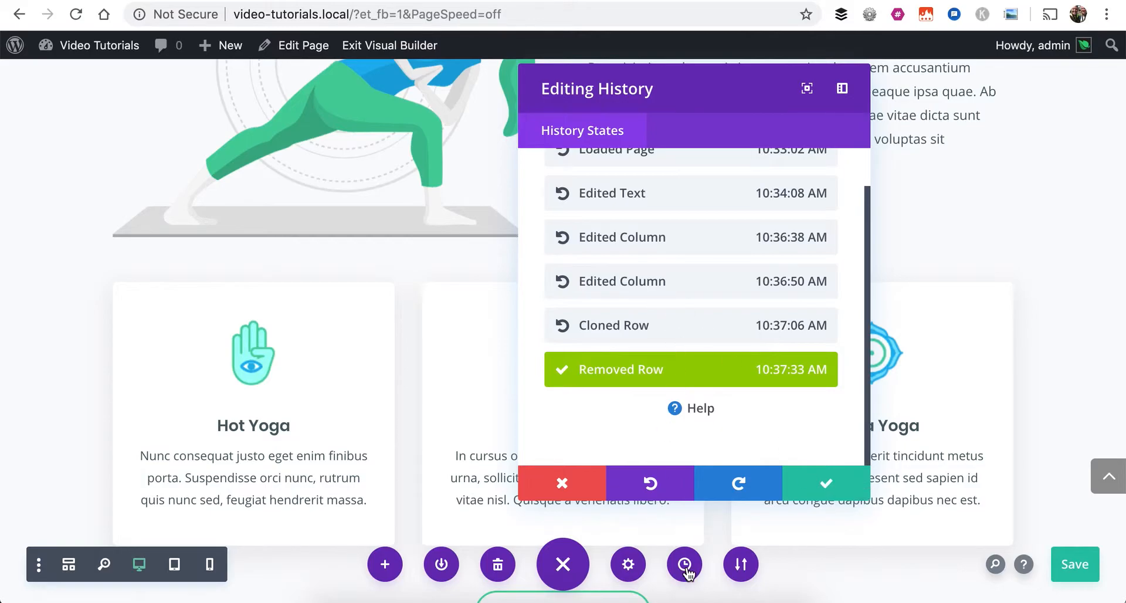
pyautogui.click(826, 483)
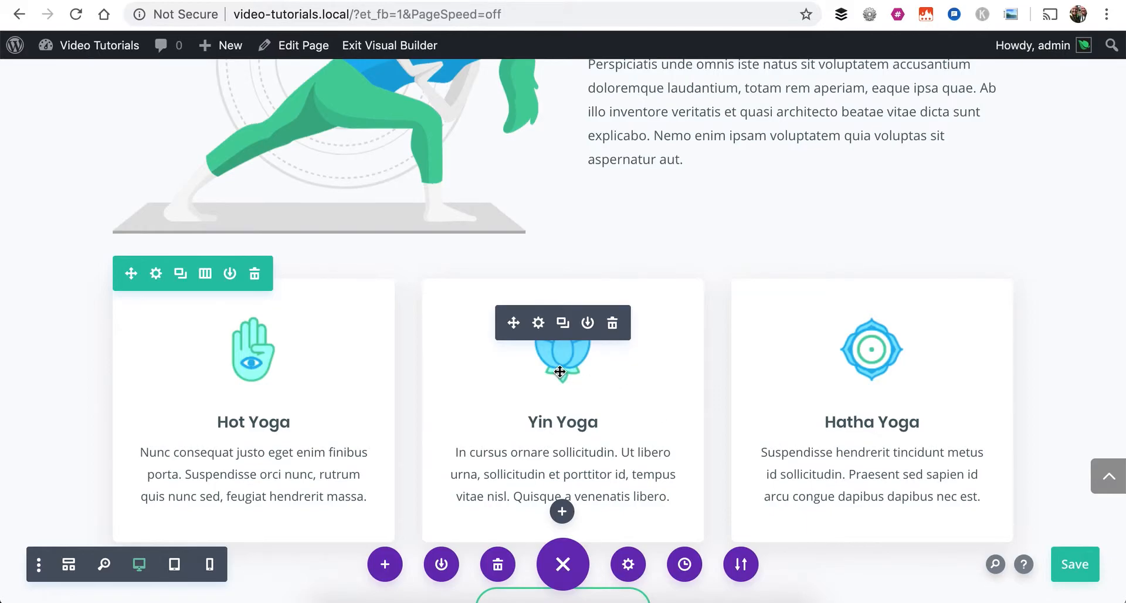
# Move the paragraph module above the Register Online Today! heading, and move the heading back above the paragraph
pyautogui.scroll(2, 560, 372)
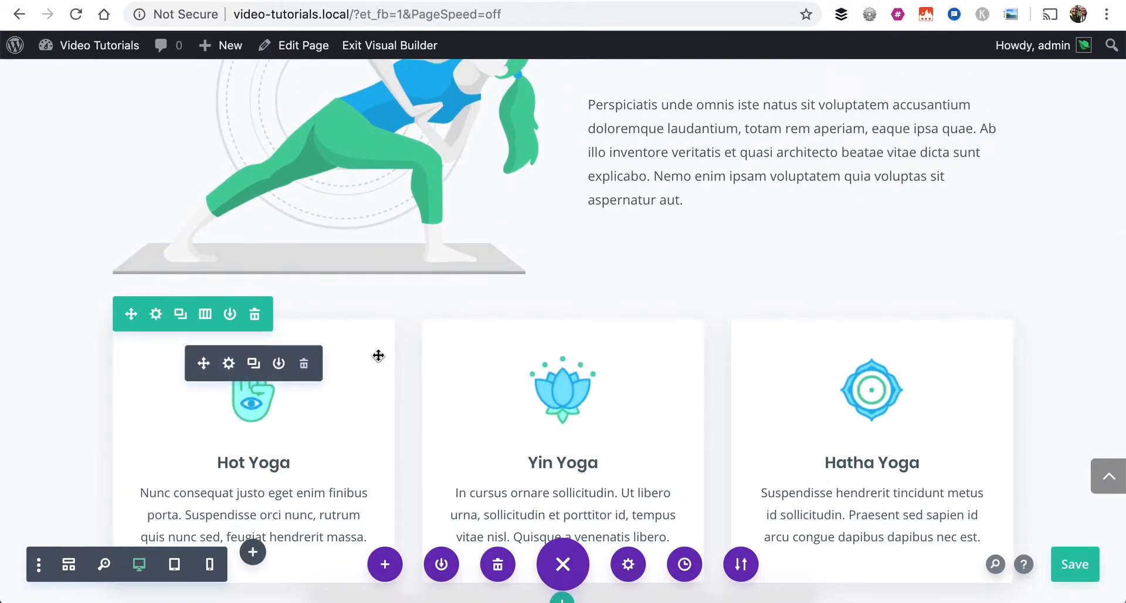
pyautogui.scroll(4, 377, 354)
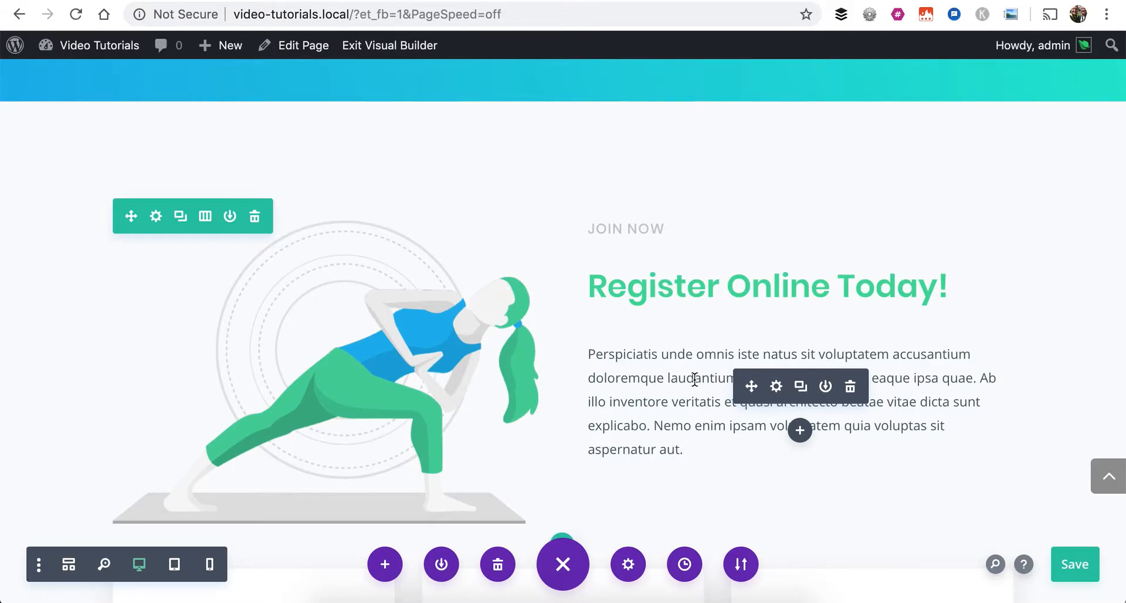
pyautogui.scroll(-3, 694, 379)
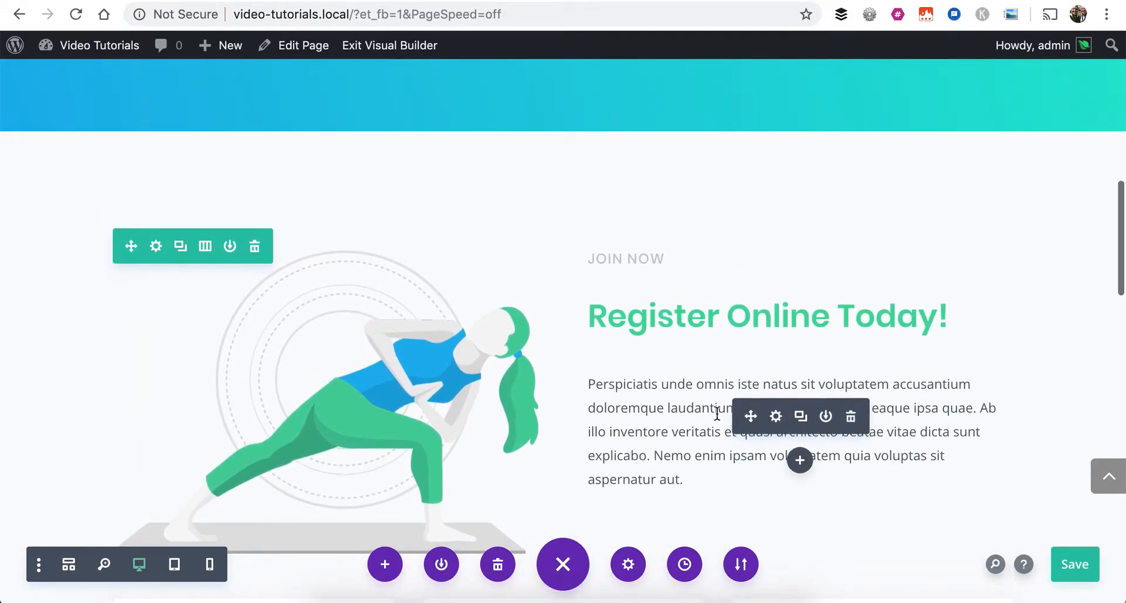
pyautogui.moveTo(751, 419); pyautogui.dragTo(723, 299)
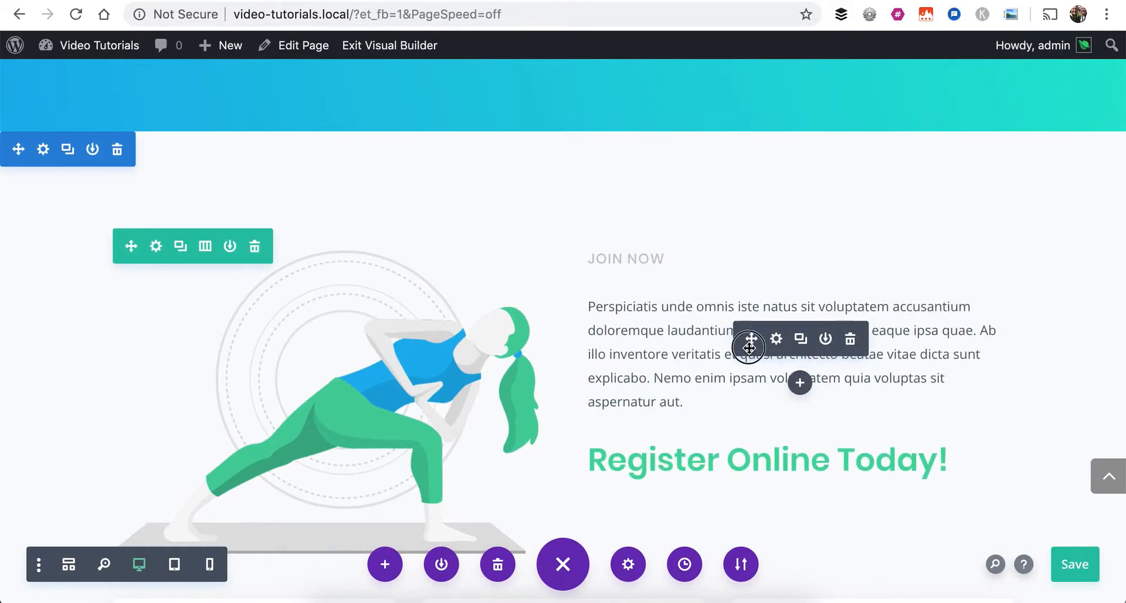
pyautogui.moveTo(754, 441); pyautogui.dragTo(644, 357)
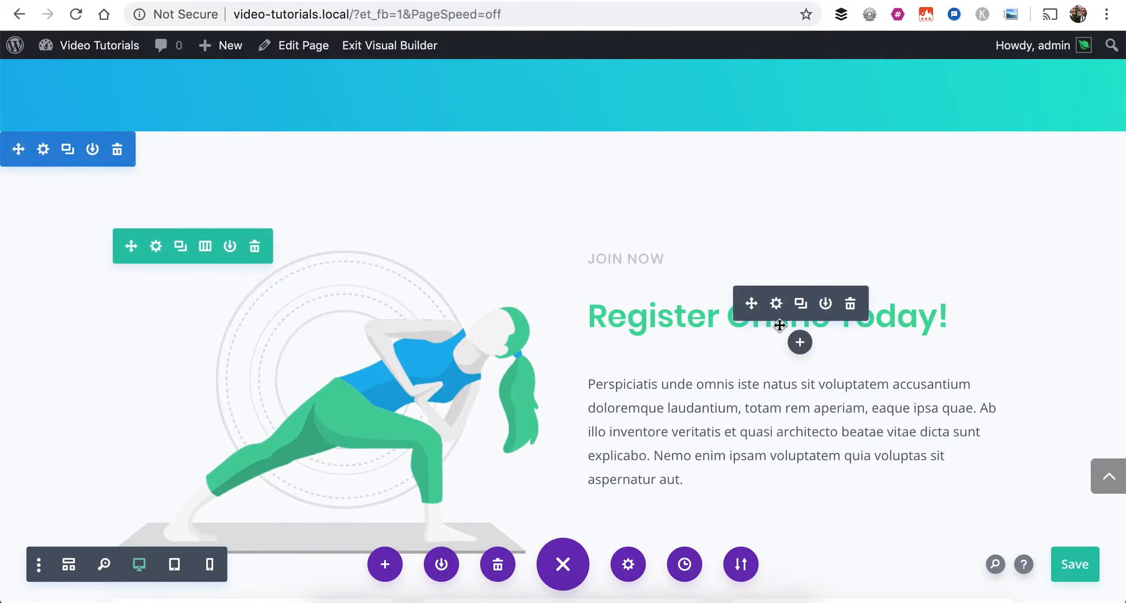
# Swap the Register Online row's contents, moving the image to the second column and the JOIN NOW, heading and paragraph modules to the first
pyautogui.moveTo(274, 294); pyautogui.dragTo(633, 258)
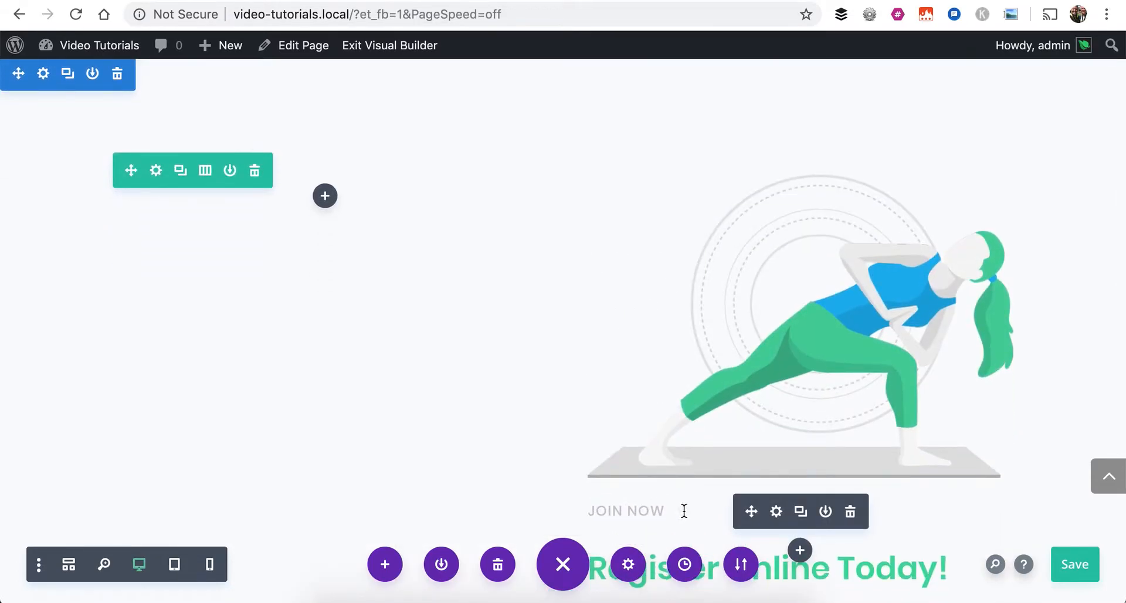
pyautogui.moveTo(750, 510); pyautogui.dragTo(305, 208)
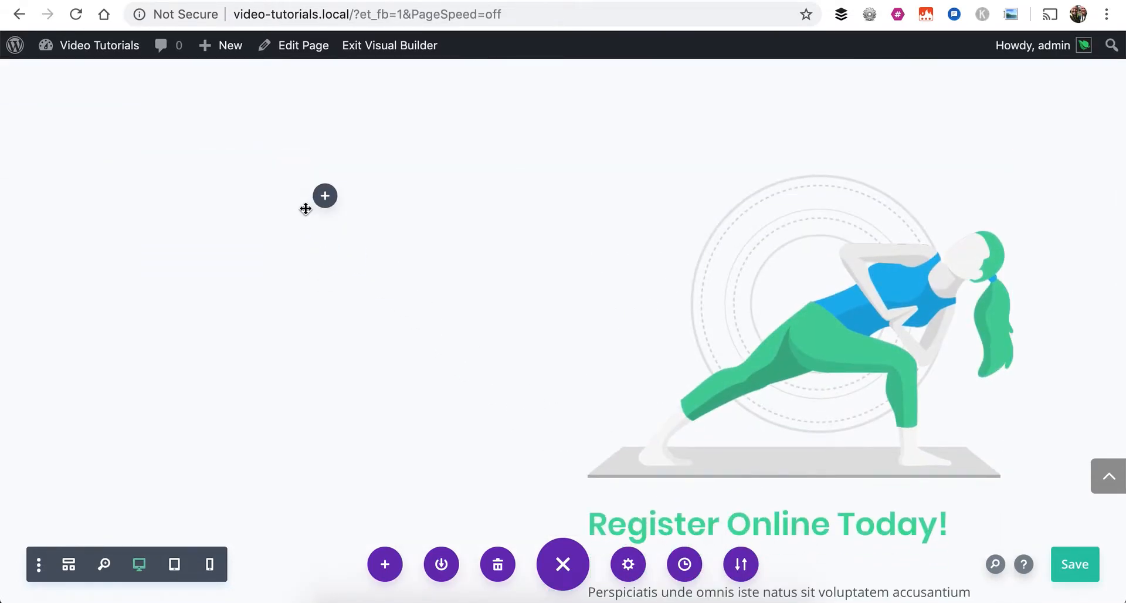
pyautogui.scroll(-1, 733, 375)
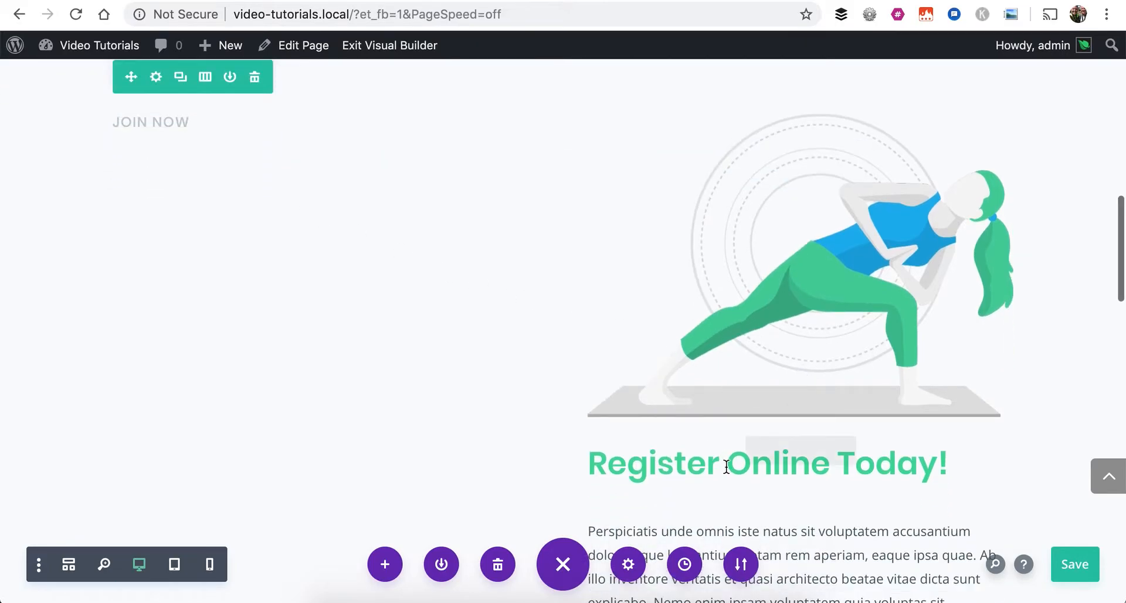
pyautogui.moveTo(752, 452); pyautogui.dragTo(166, 376)
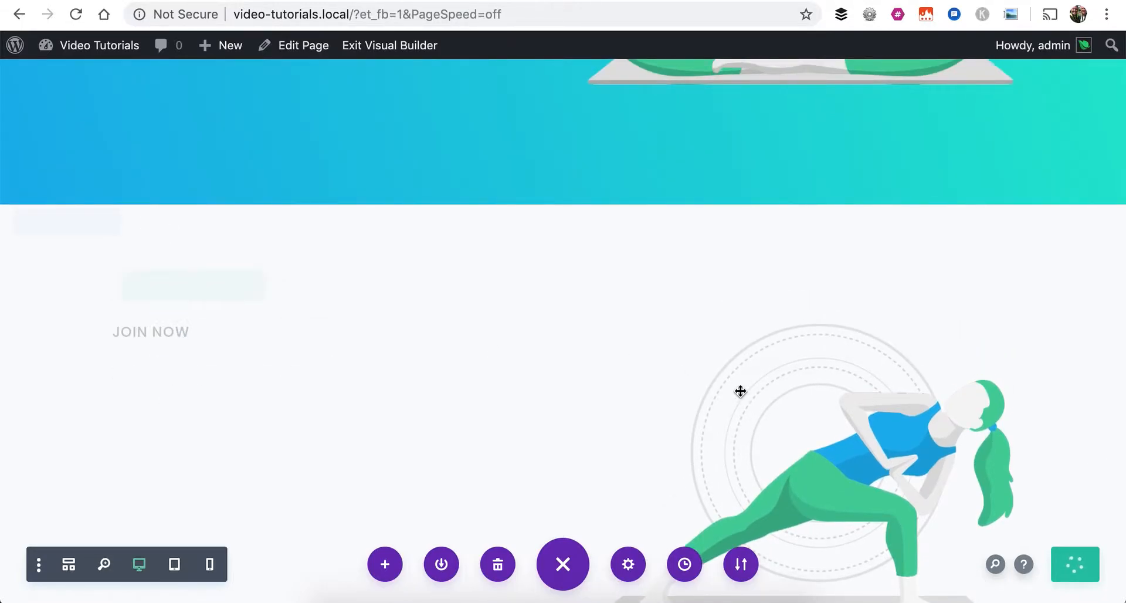
pyautogui.scroll(-5, 772, 391)
pyautogui.moveTo(746, 508); pyautogui.dragTo(221, 245)
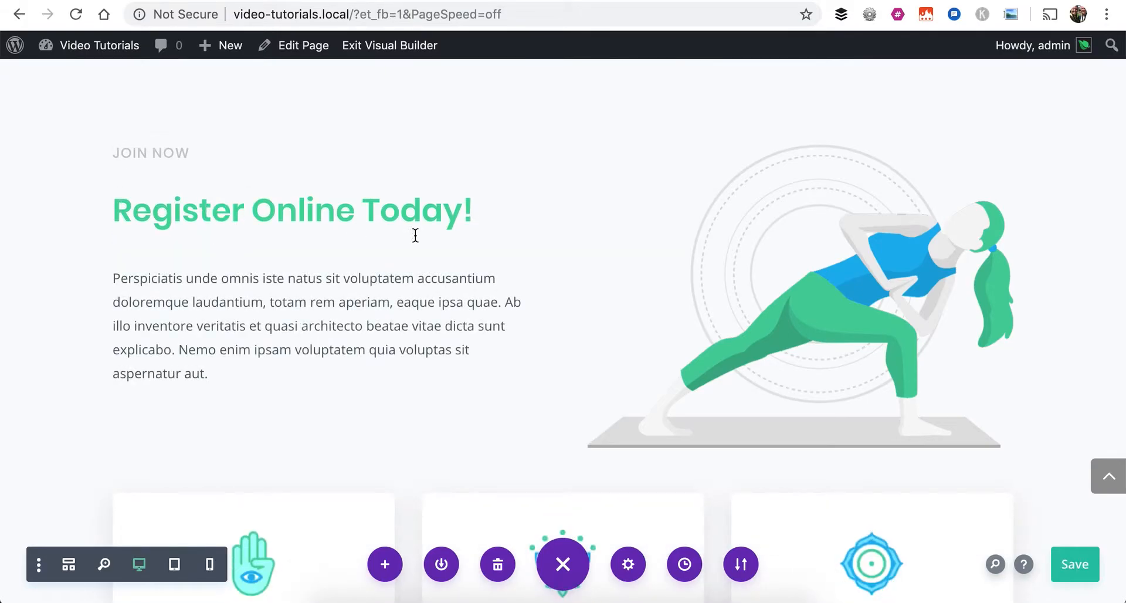
pyautogui.scroll(2, 563, 285)
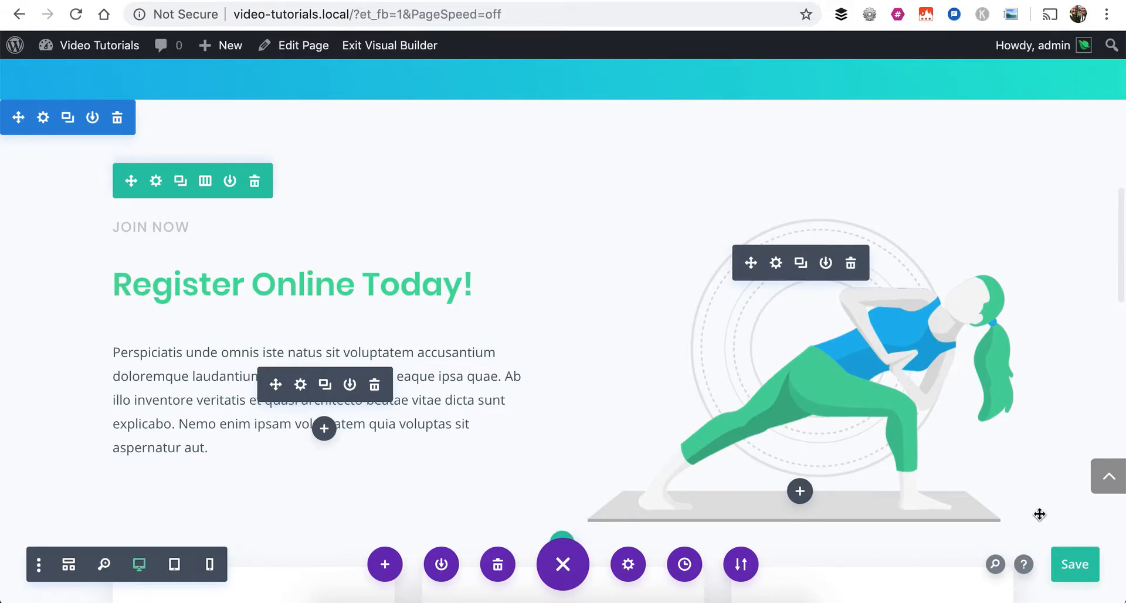
# Save the page, and collapse and expand the builder's bottom settings bar twice
pyautogui.click(1077, 567)
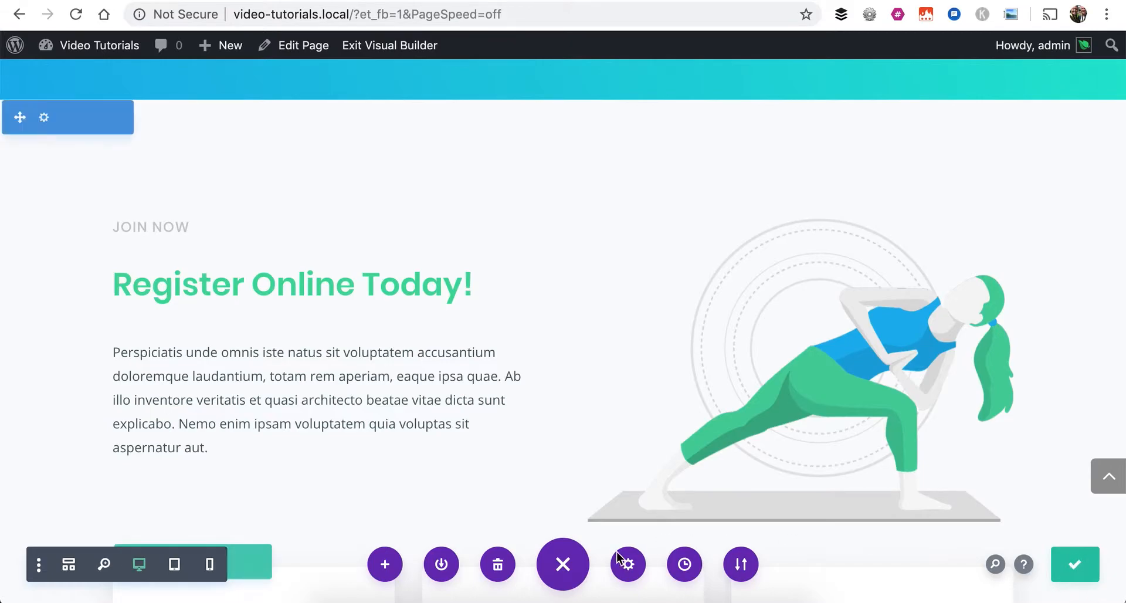
pyautogui.click(562, 566)
pyautogui.click(563, 566)
pyautogui.click(563, 566)
pyautogui.click(563, 566)
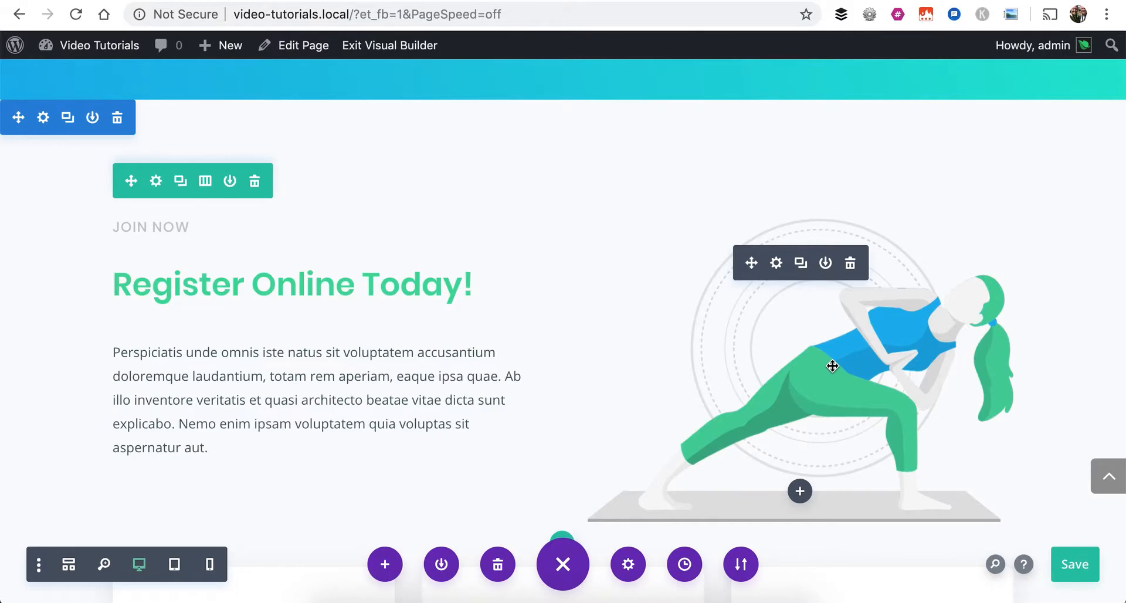
# Examine the Become a Member Section's rows and modules in wireframe view, and return to the visual desktop layout
pyautogui.click(69, 565)
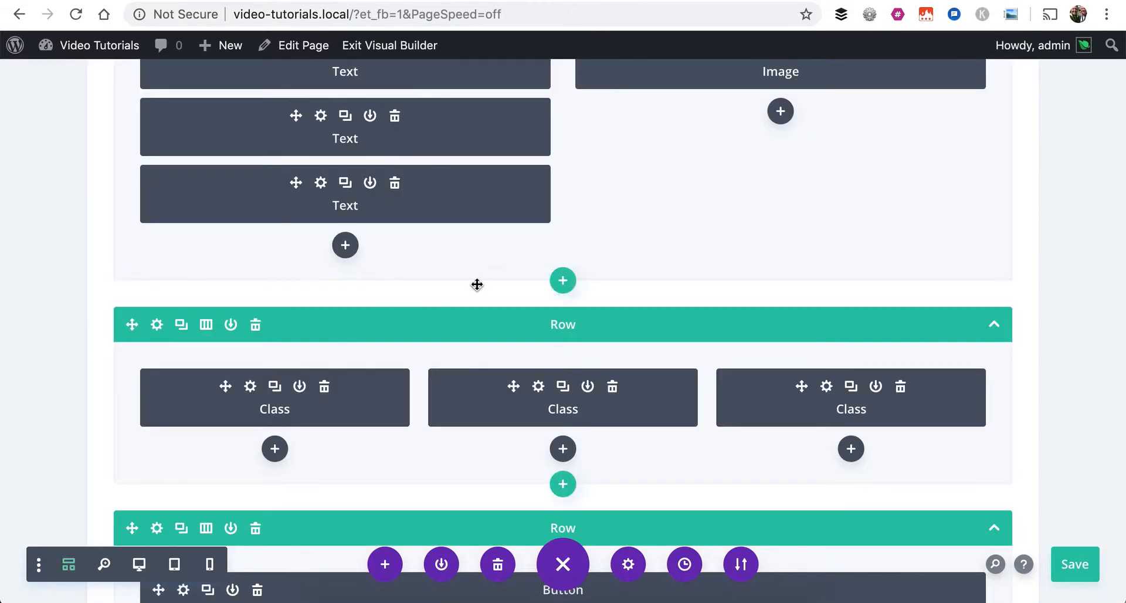
pyautogui.scroll(5, 477, 284)
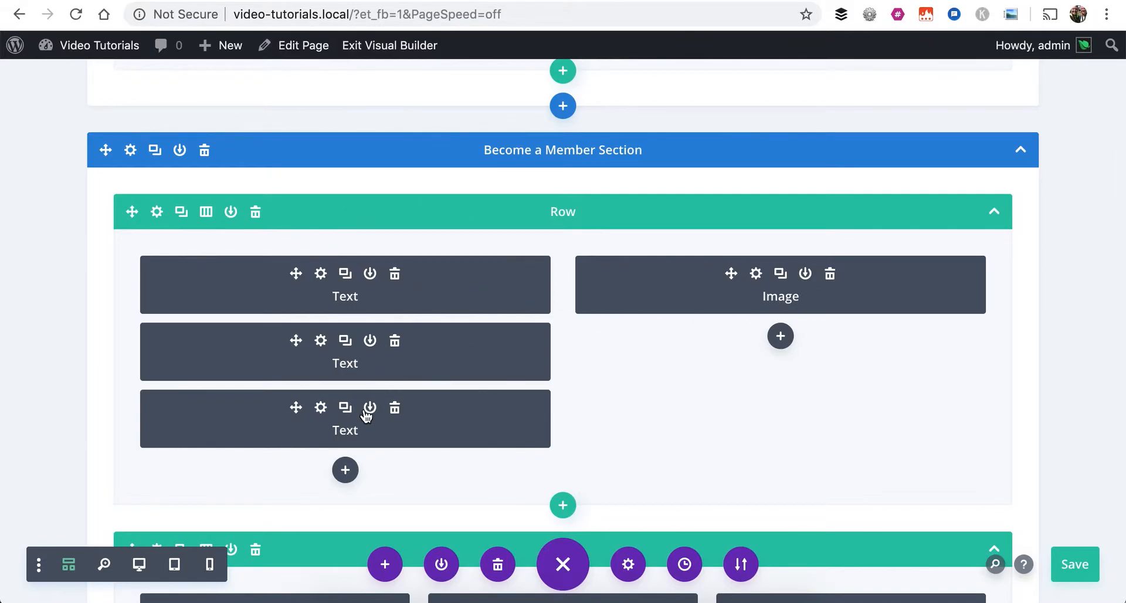
pyautogui.click(69, 566)
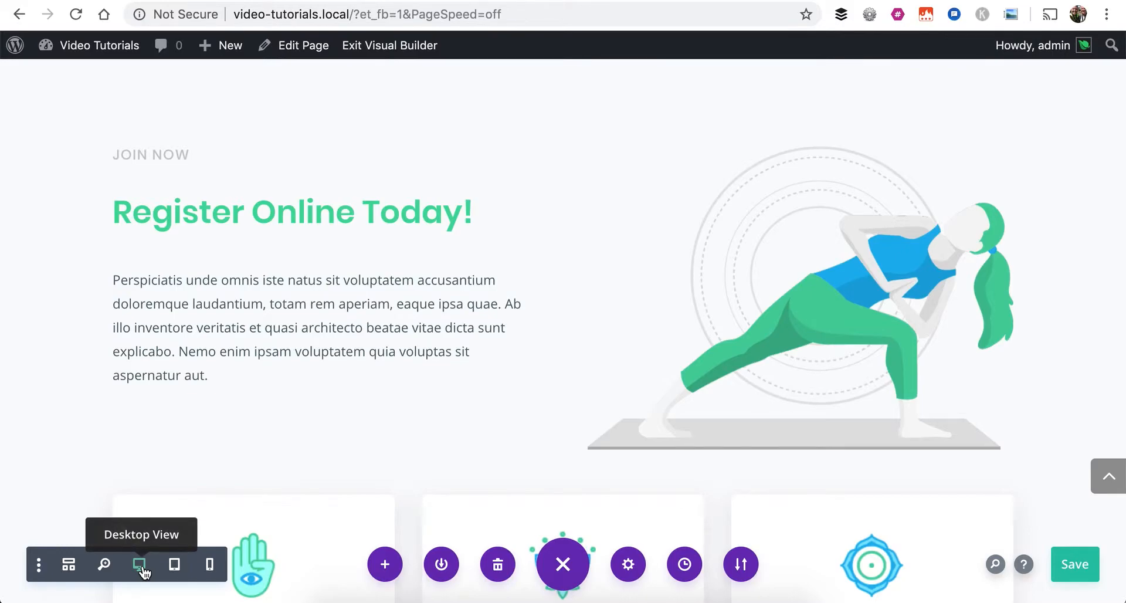
# Preview the page in tablet and phone views, examining the phone layout from the header to the Register Online Today! row
pyautogui.click(174, 565)
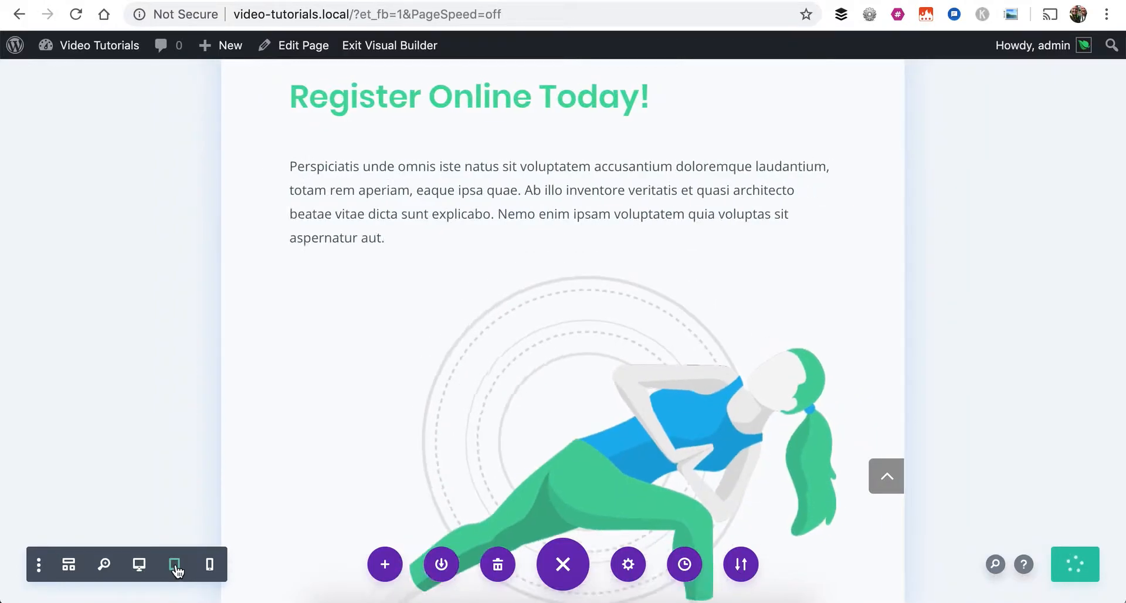
pyautogui.click(209, 564)
pyautogui.scroll(6, 465, 351)
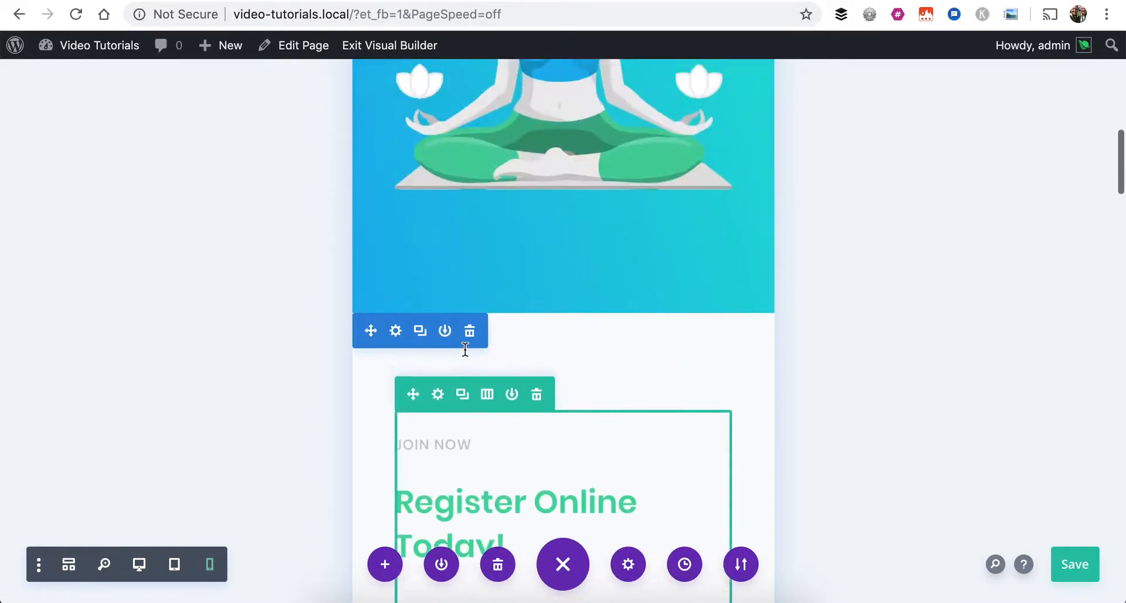
pyautogui.scroll(10, 465, 351)
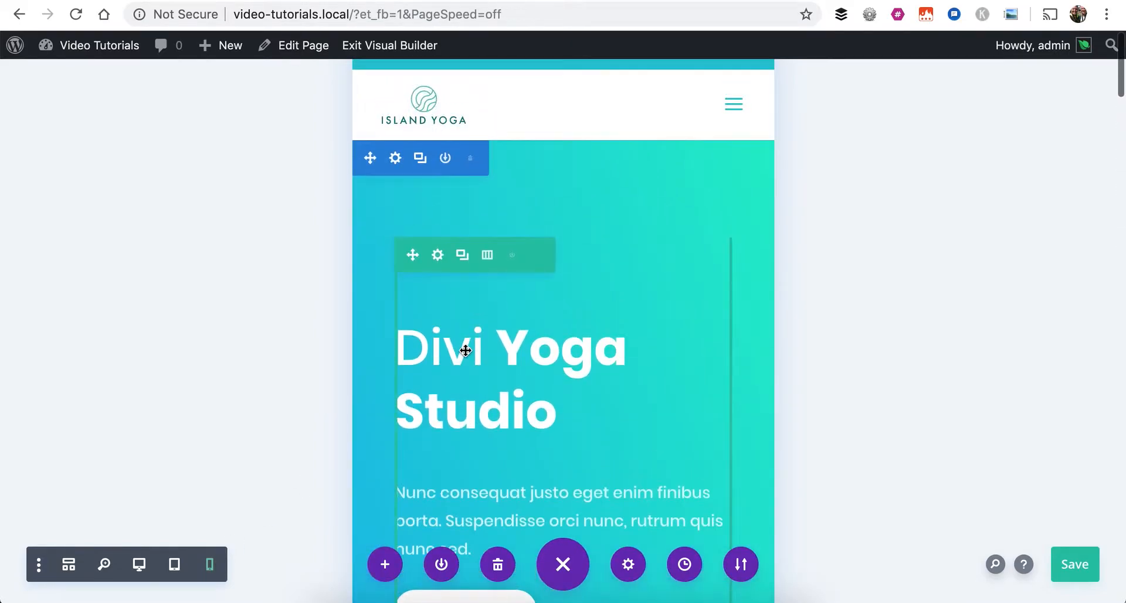
pyautogui.scroll(-7, 465, 351)
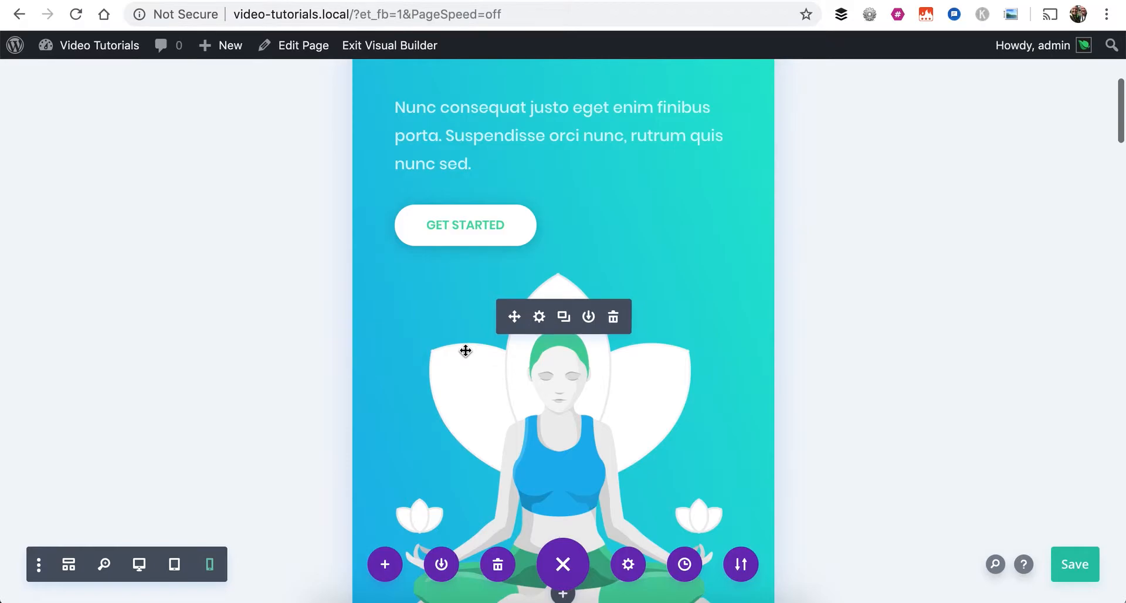
pyautogui.scroll(-2, 465, 350)
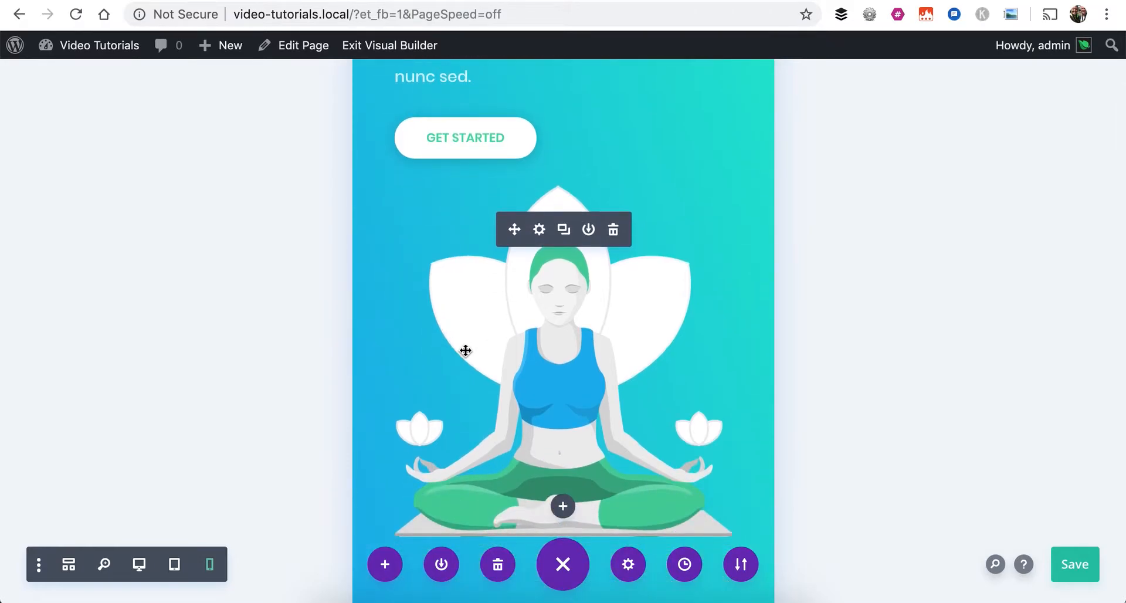
pyautogui.scroll(-5, 465, 350)
pyautogui.scroll(-7, 490, 377)
pyautogui.scroll(-6, 490, 375)
pyautogui.scroll(3, 490, 376)
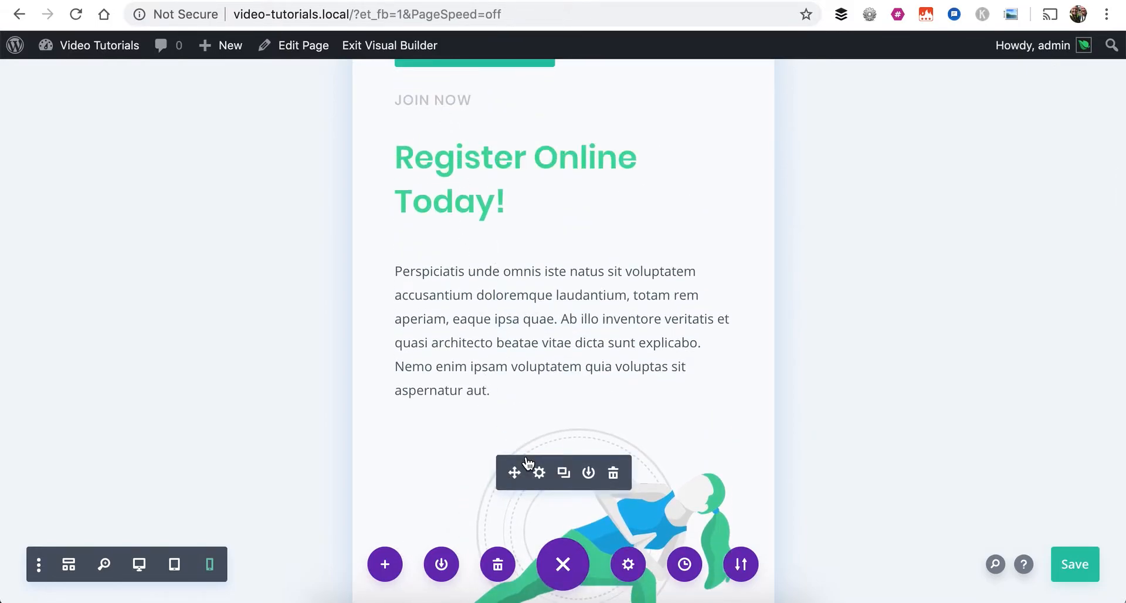
# Preview the Register Online Today! row in tablet view again, and return to it in desktop view
pyautogui.click(171, 564)
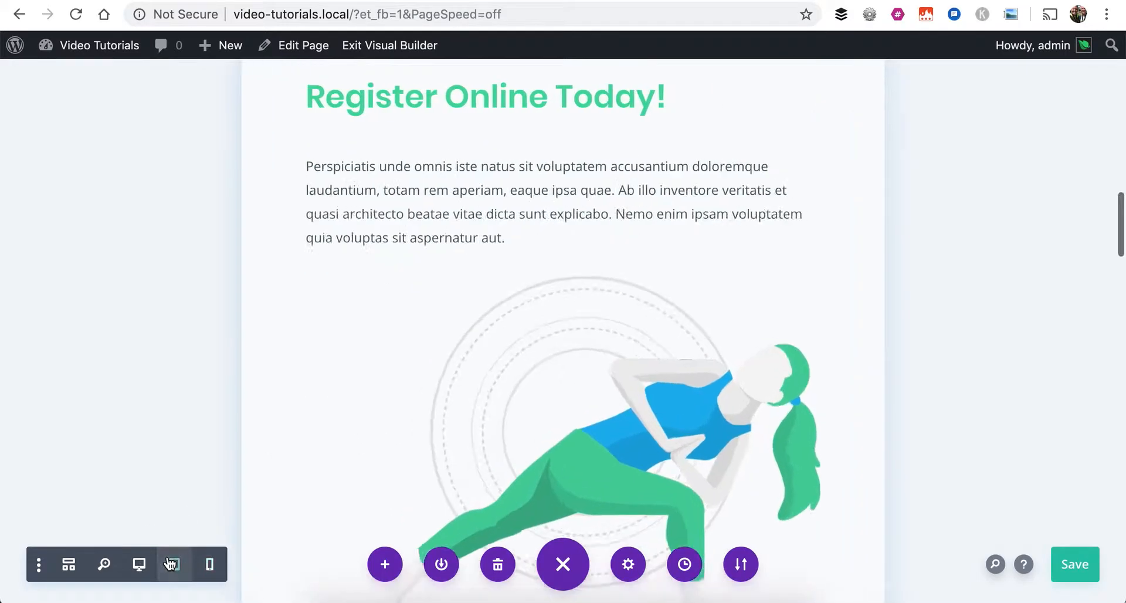
pyautogui.click(136, 569)
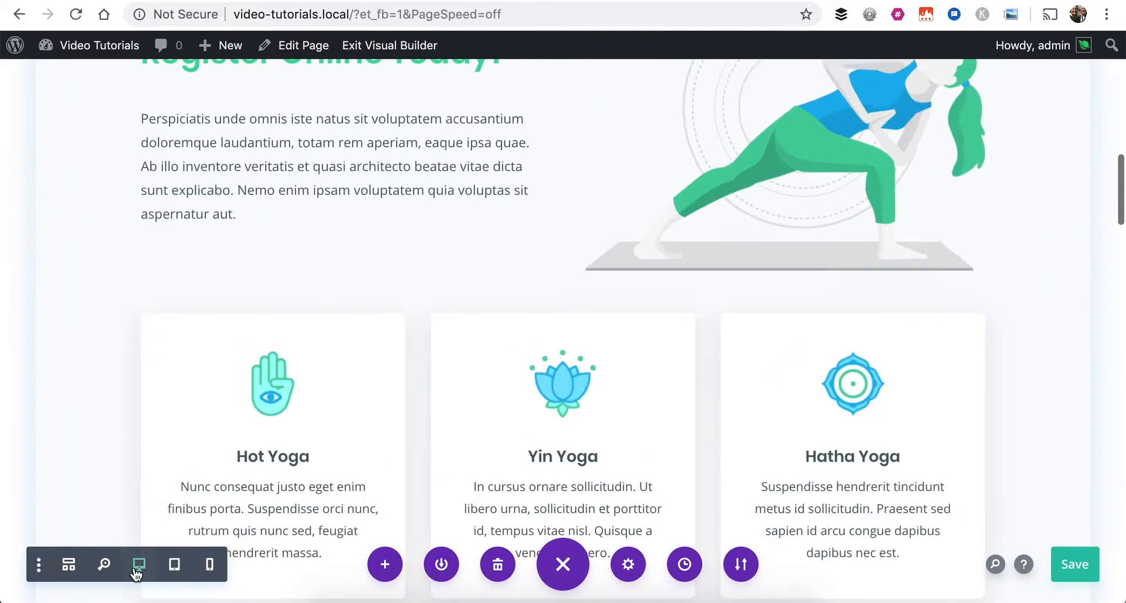
pyautogui.scroll(3, 484, 333)
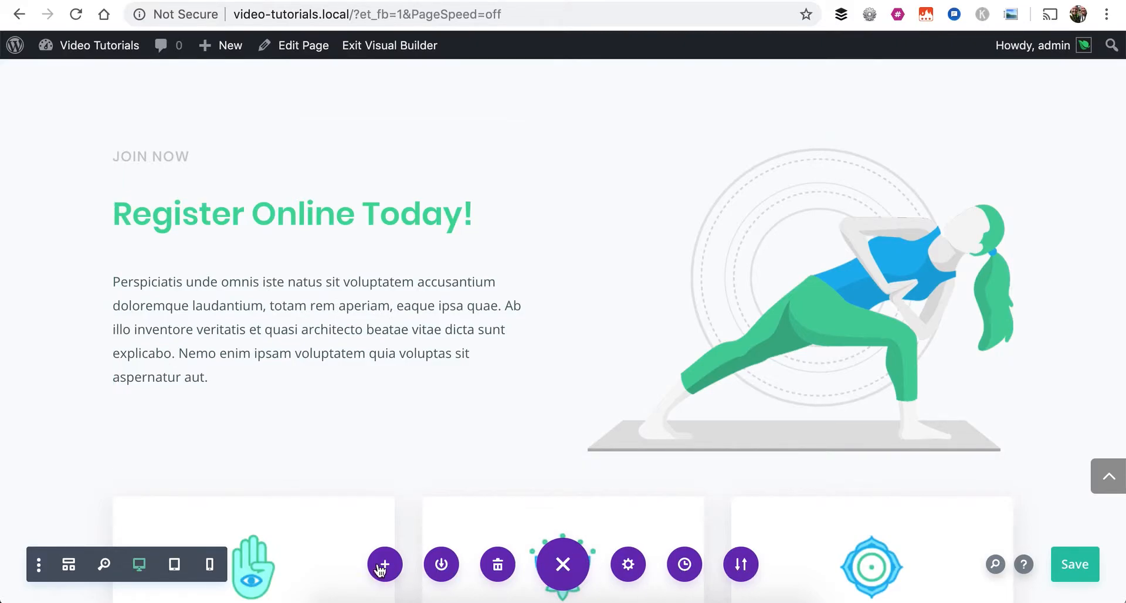
pyautogui.click(684, 564)
pyautogui.click(551, 487)
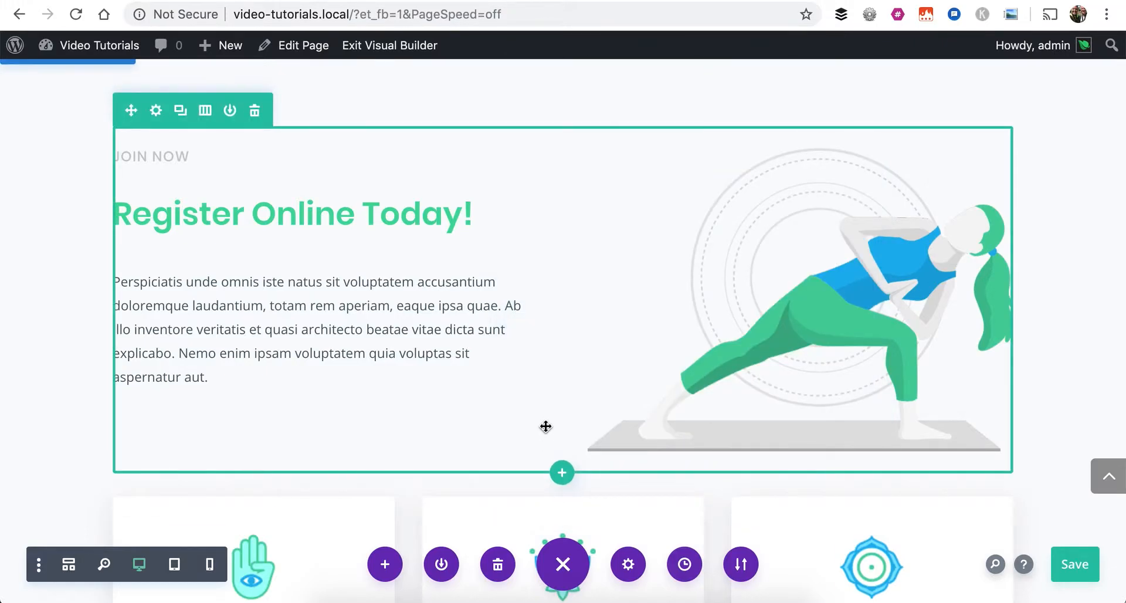